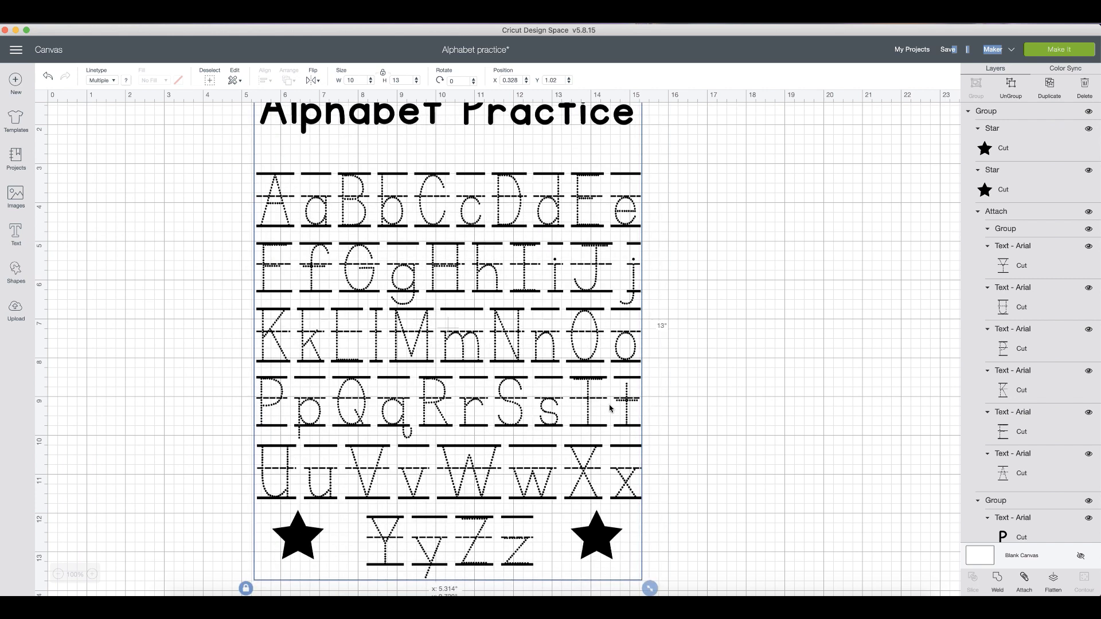
Hide both star layers in the alphabet practice design
{"action": "scroll", "coordinate": [923, 536], "scroll_direction": "down", "scroll_amount": 1}
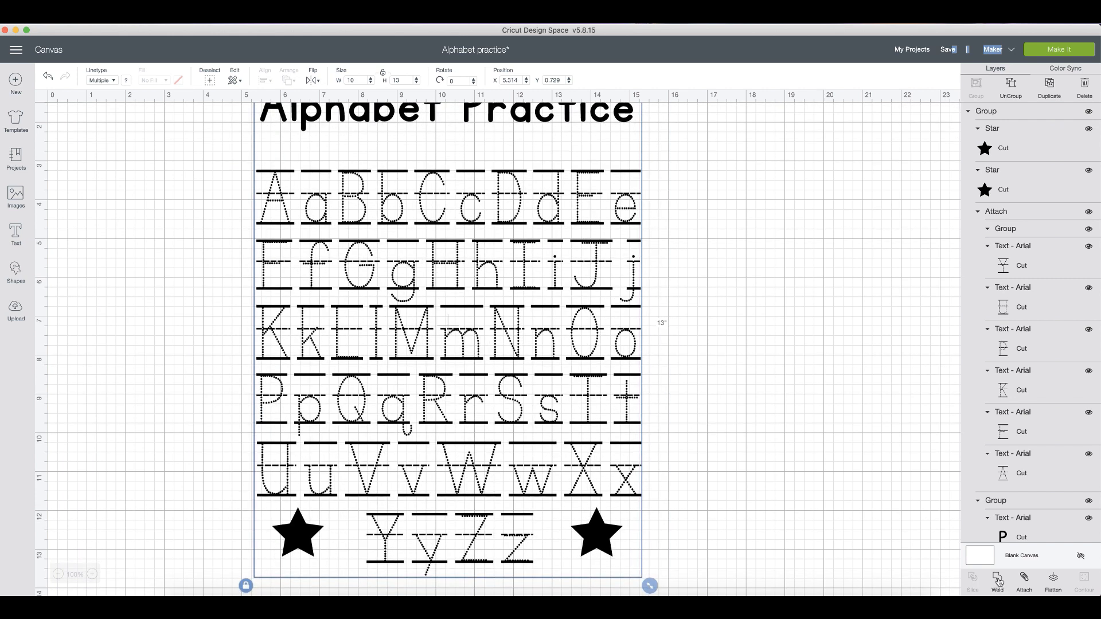
{"action": "left_click", "coordinate": [1000, 148]}
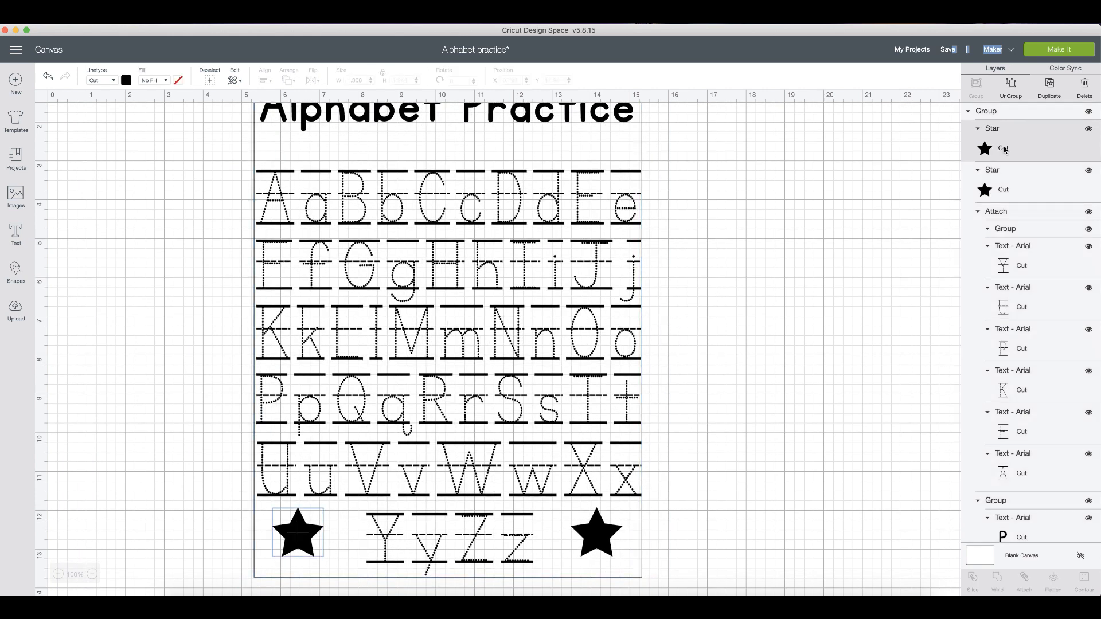
{"action": "left_click", "coordinate": [1088, 128]}
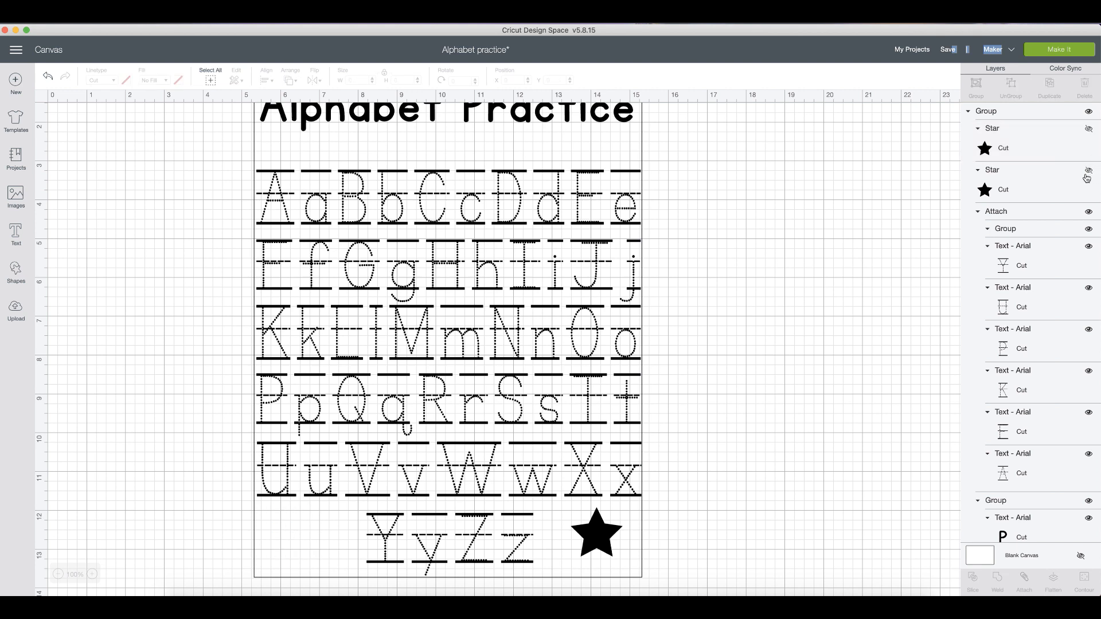
{"action": "left_click", "coordinate": [1087, 172]}
Move the alphabet sheet to about X 3.84, Y 0.13 and ungroup its outermost group
{"action": "left_click", "coordinate": [1076, 215]}
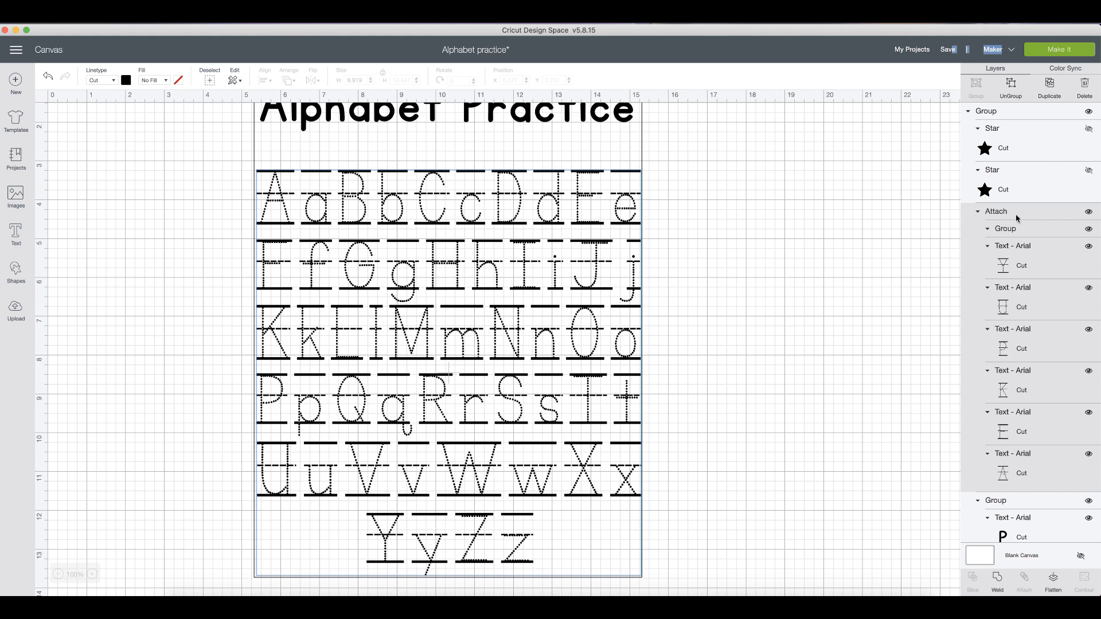
{"action": "scroll", "coordinate": [554, 259], "scroll_direction": "down", "scroll_amount": 5}
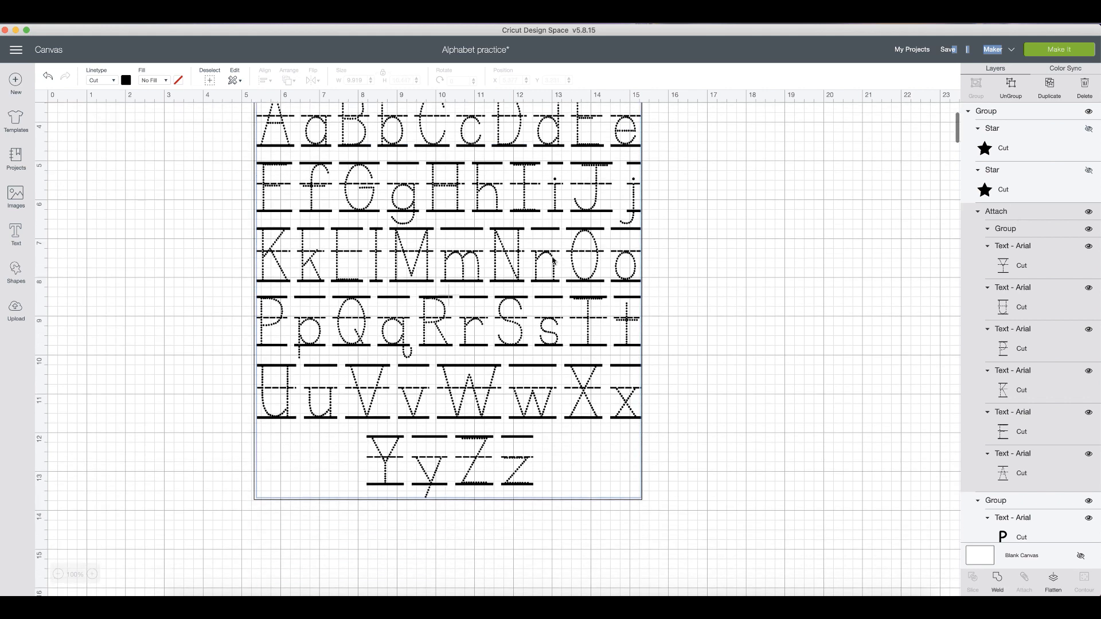
{"action": "scroll", "coordinate": [670, 448], "scroll_direction": "up", "scroll_amount": 4}
{"action": "left_click_drag", "start_coordinate": [628, 448], "coordinate": [572, 424]}
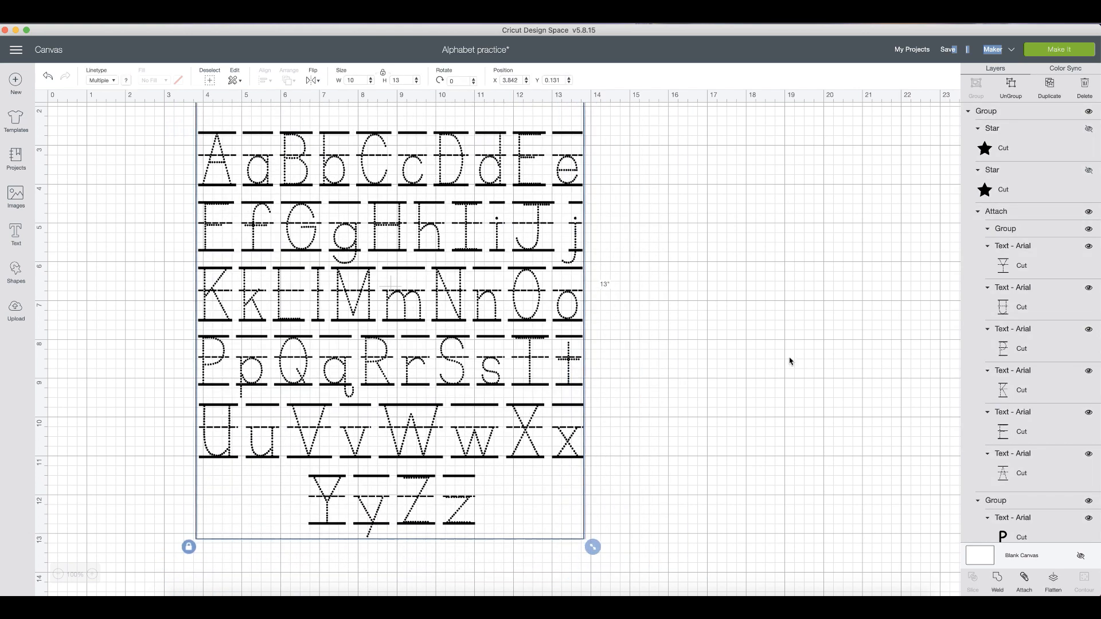
{"action": "left_click", "coordinate": [1000, 232]}
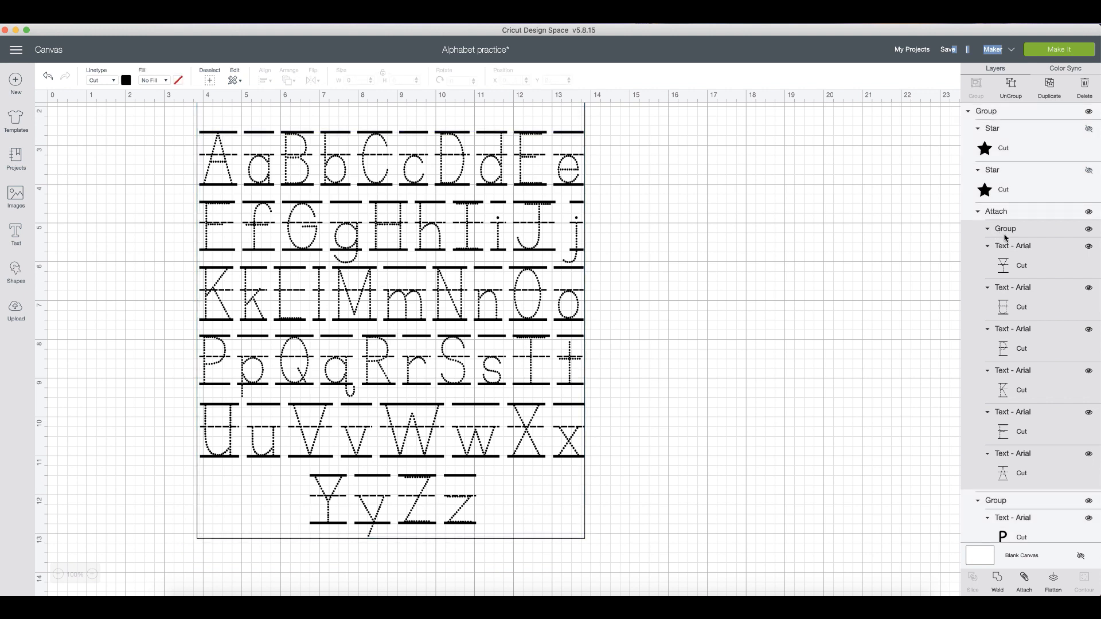
{"action": "left_click", "coordinate": [1011, 86]}
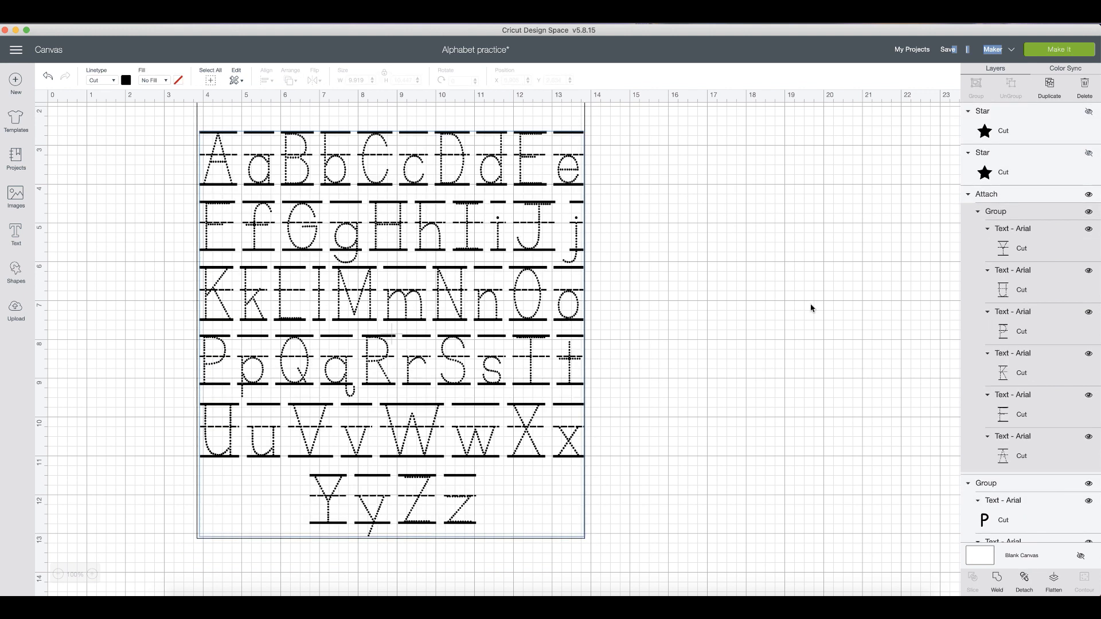
Delete the 10 by 13 inch square outline and the "Alphabet Practice" title from the design
{"action": "left_click_drag", "start_coordinate": [582, 349], "coordinate": [943, 451]}
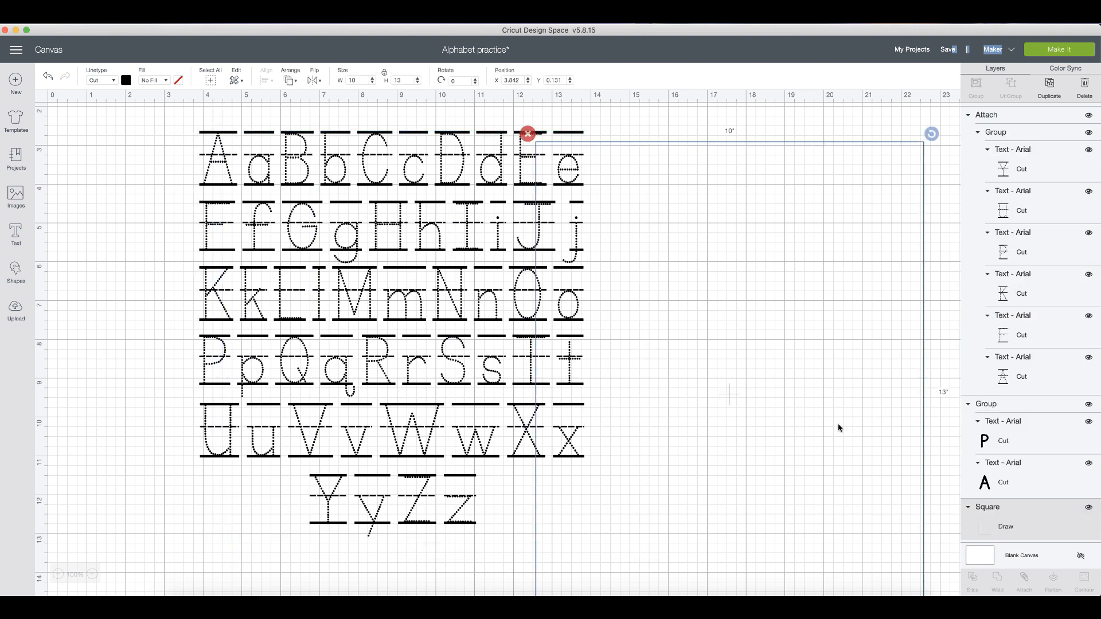
{"action": "left_click", "coordinate": [528, 135]}
{"action": "scroll", "coordinate": [744, 249], "scroll_direction": "up", "scroll_amount": 3}
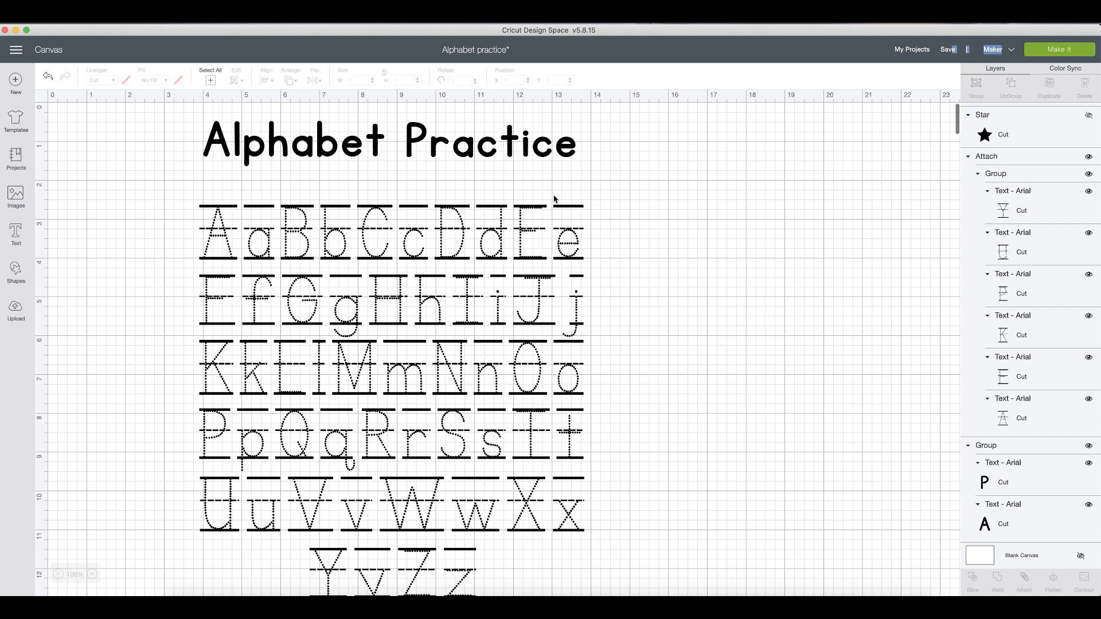
{"action": "left_click", "coordinate": [515, 154]}
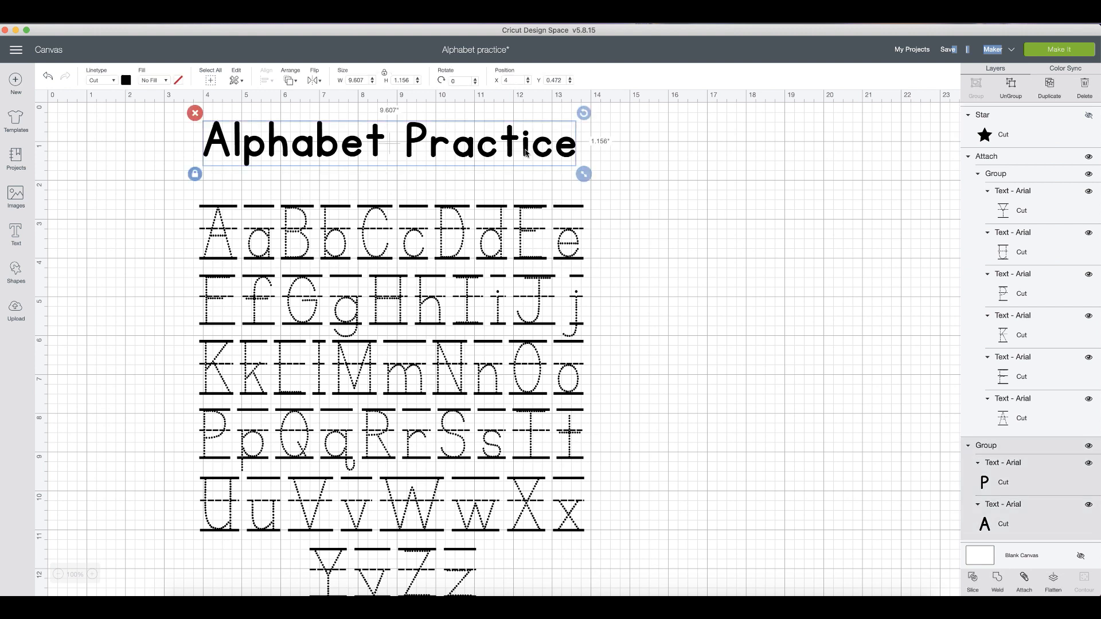
{"action": "left_click", "coordinate": [195, 113]}
Detach the tracing alphabet and ungroup it into separate text rows
{"action": "left_click", "coordinate": [573, 322]}
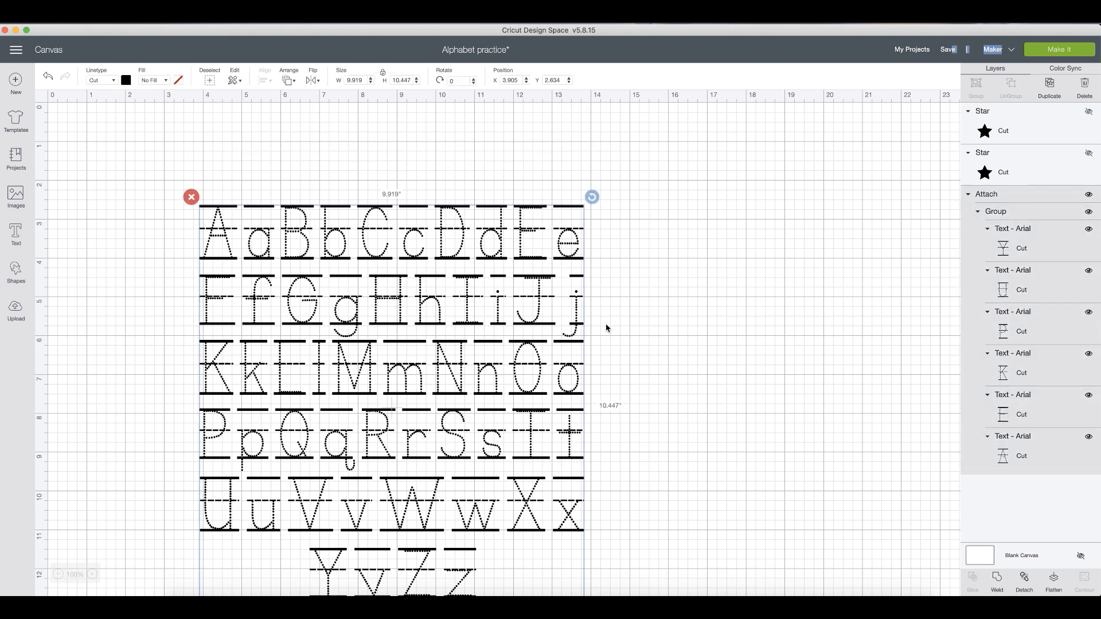
{"action": "scroll", "coordinate": [648, 319], "scroll_direction": "down", "scroll_amount": 3}
{"action": "left_click", "coordinate": [1037, 118]}
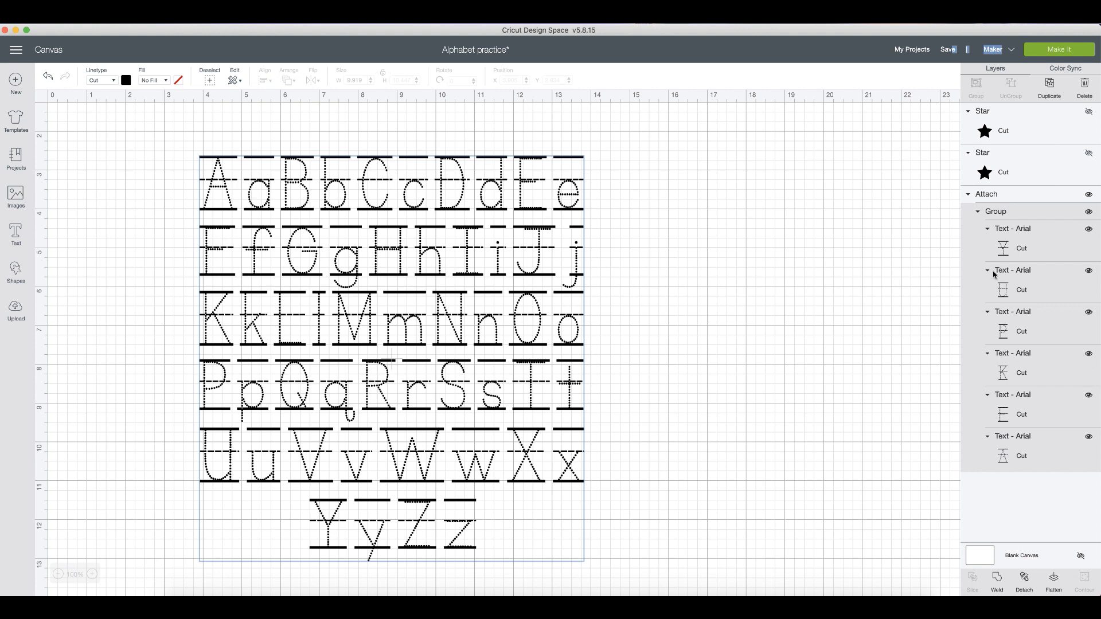
{"action": "left_click", "coordinate": [1025, 580]}
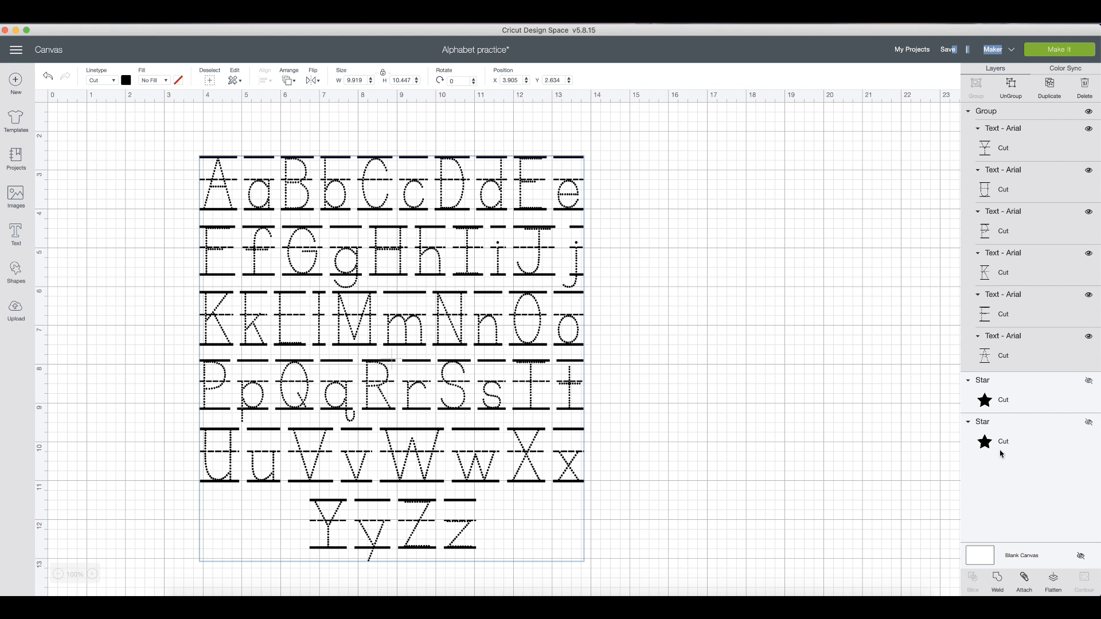
{"action": "left_click", "coordinate": [543, 333]}
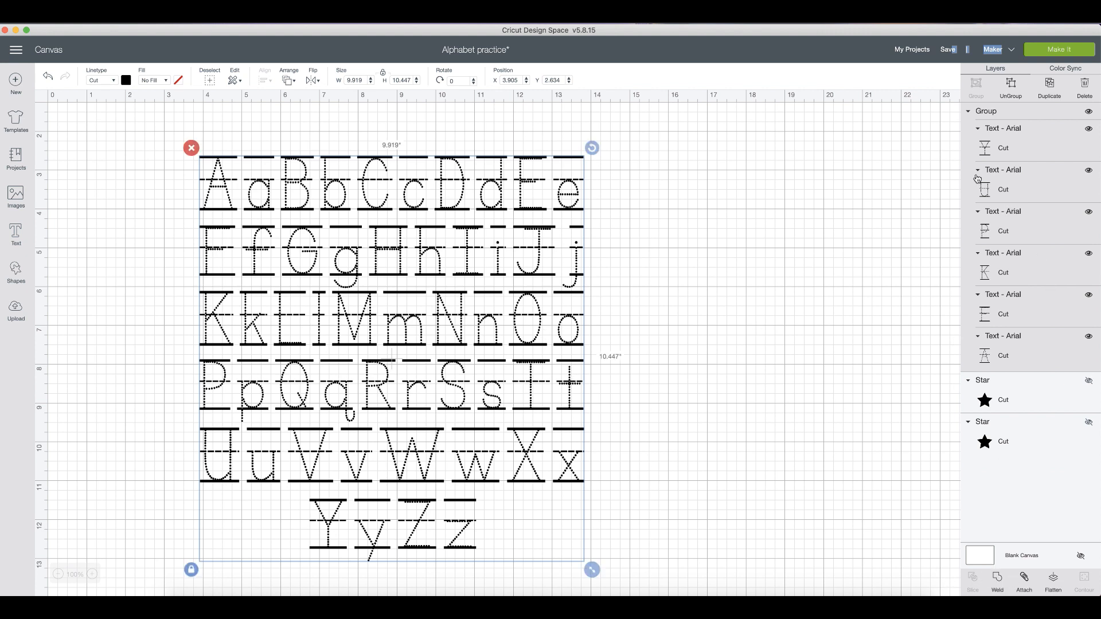
{"action": "left_click", "coordinate": [1012, 94]}
{"action": "left_click", "coordinate": [571, 357]}
{"action": "left_click", "coordinate": [581, 367]}
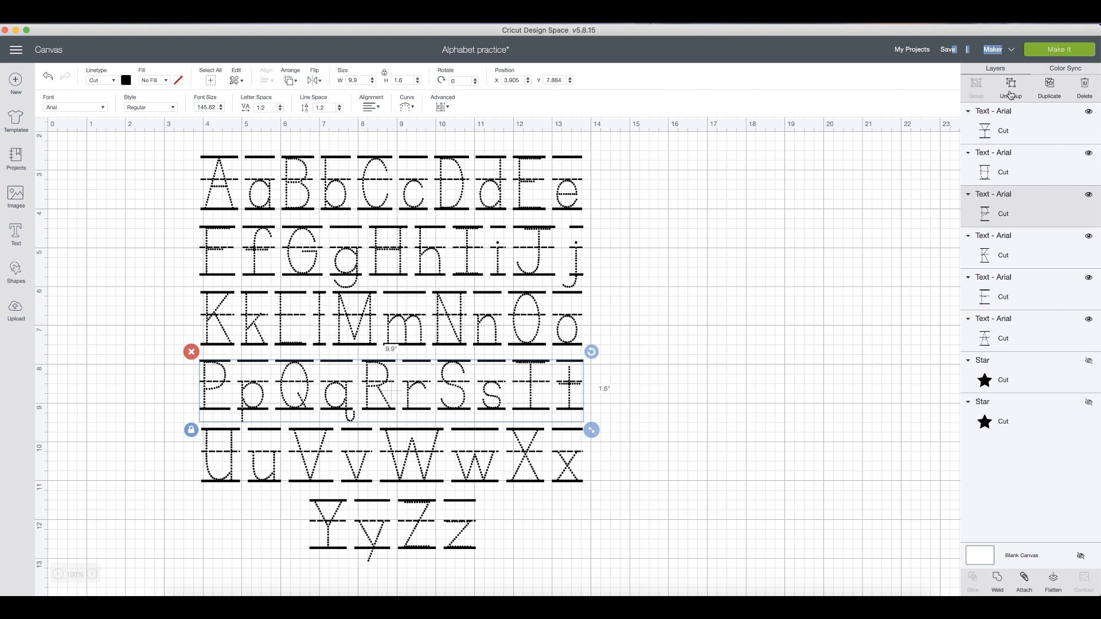
Ungroup the Yy–Zz row and the Uu–Xx row into individual letters
{"action": "left_click", "coordinate": [1012, 135]}
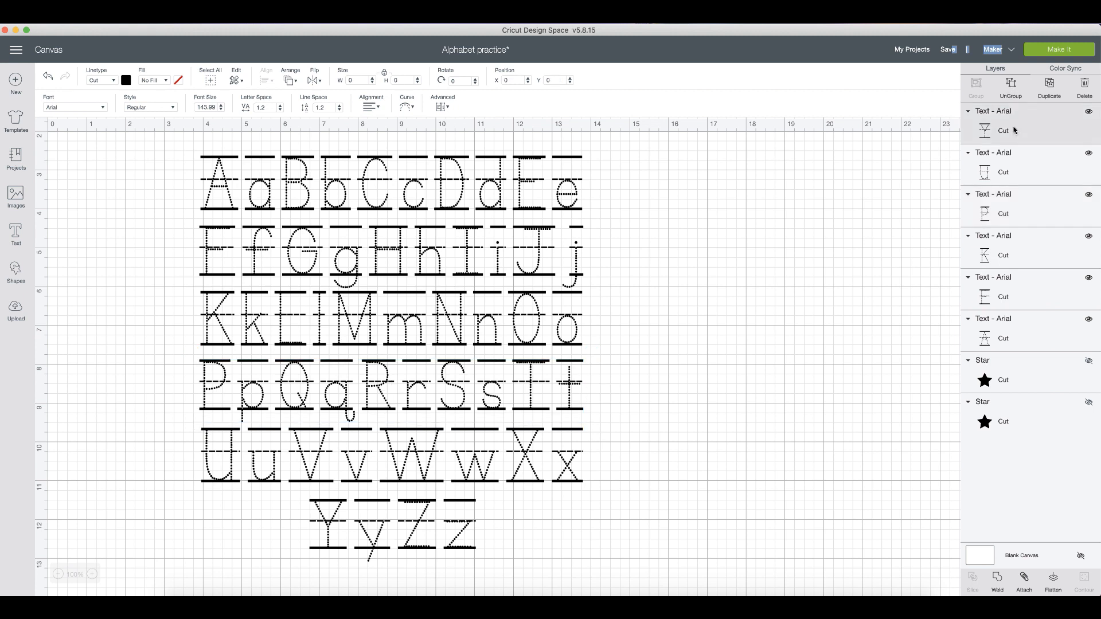
{"action": "left_click", "coordinate": [1011, 85]}
{"action": "left_click", "coordinate": [1013, 168]}
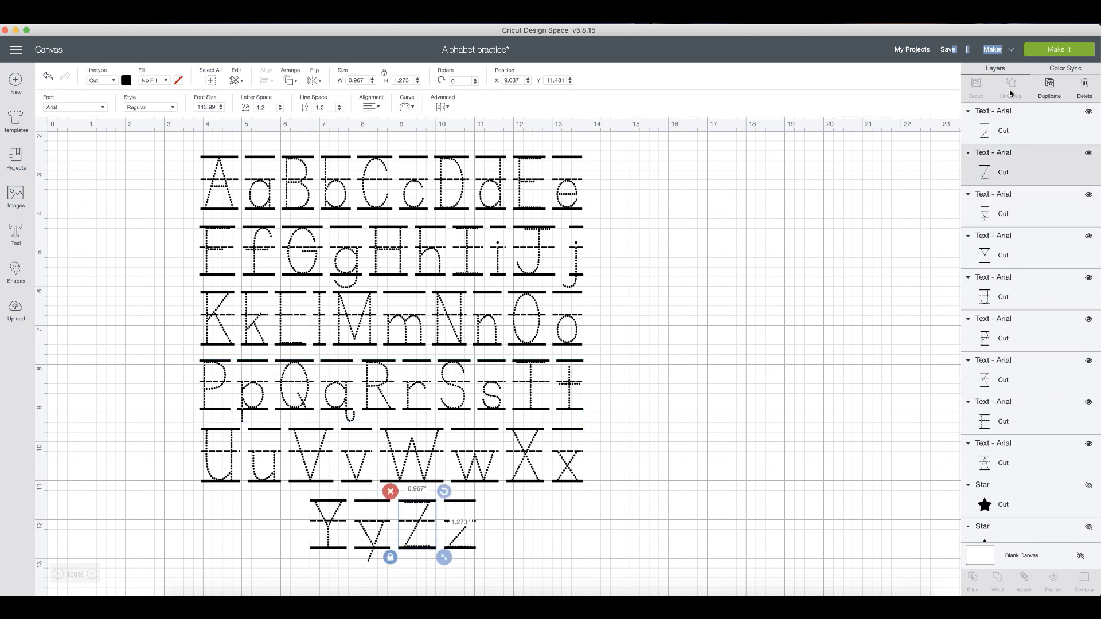
{"action": "left_click", "coordinate": [411, 445]}
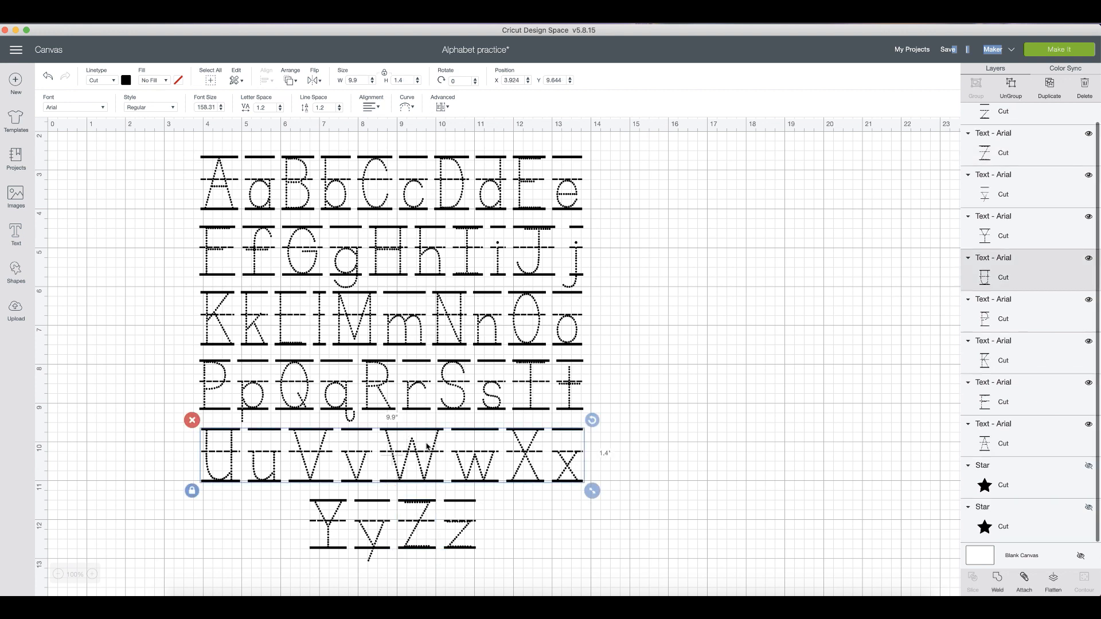
{"action": "key", "text": "Delete"}
{"action": "key", "text": "super+z"}
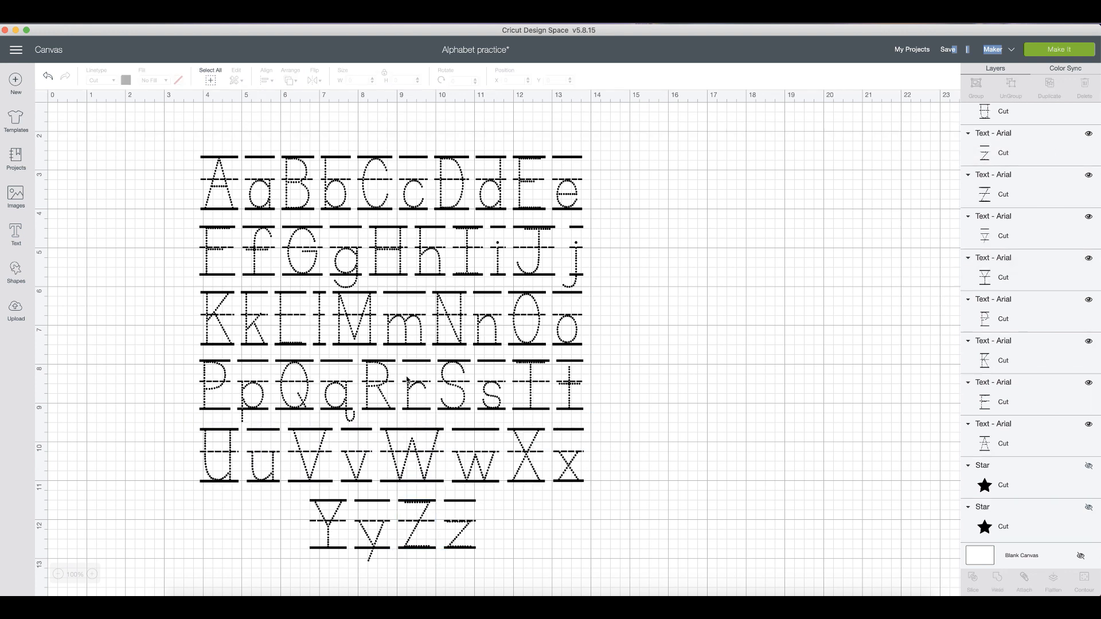
Ungroup the four remaining alphabet rows, from Pp–Tt up to Aa–Ee, into individual letters
{"action": "left_click", "coordinate": [408, 385]}
{"action": "left_click", "coordinate": [931, 134]}
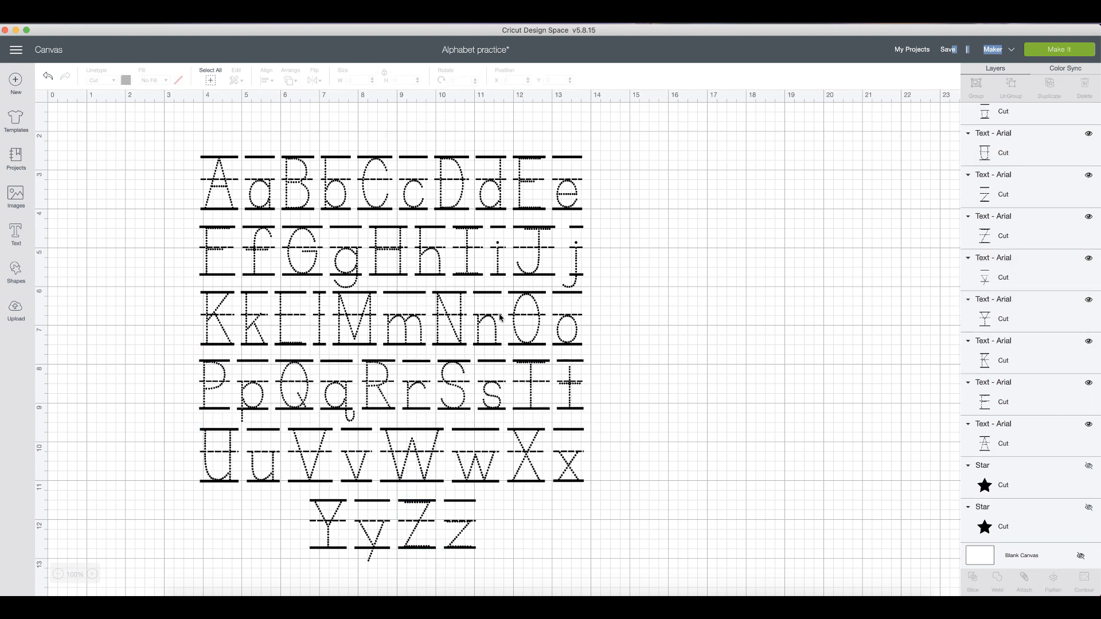
{"action": "left_click", "coordinate": [573, 321]}
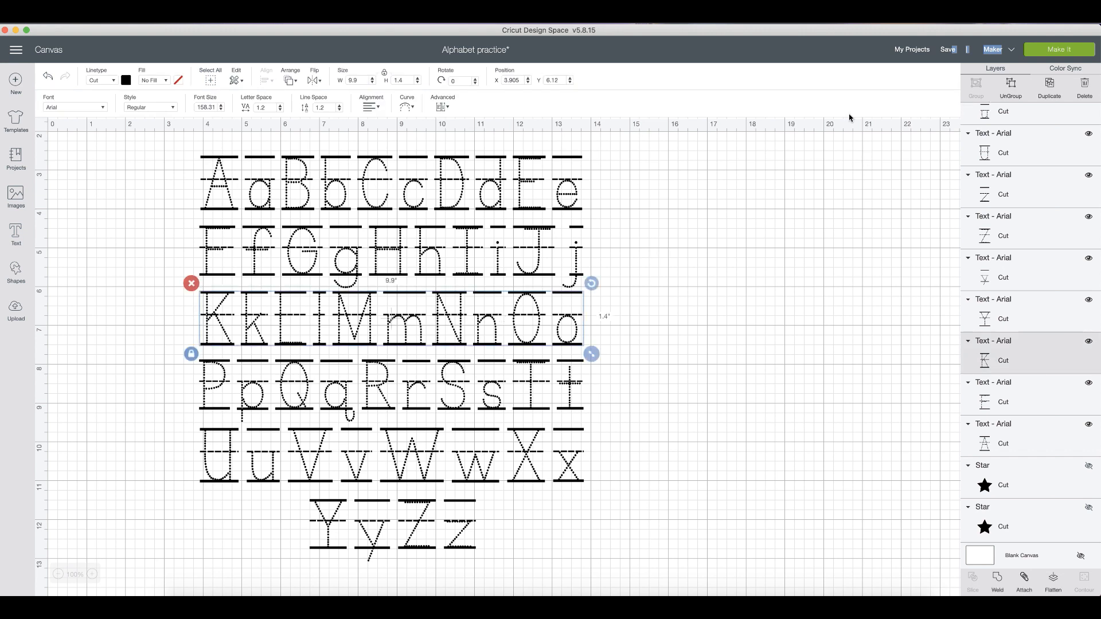
{"action": "left_click", "coordinate": [481, 254]}
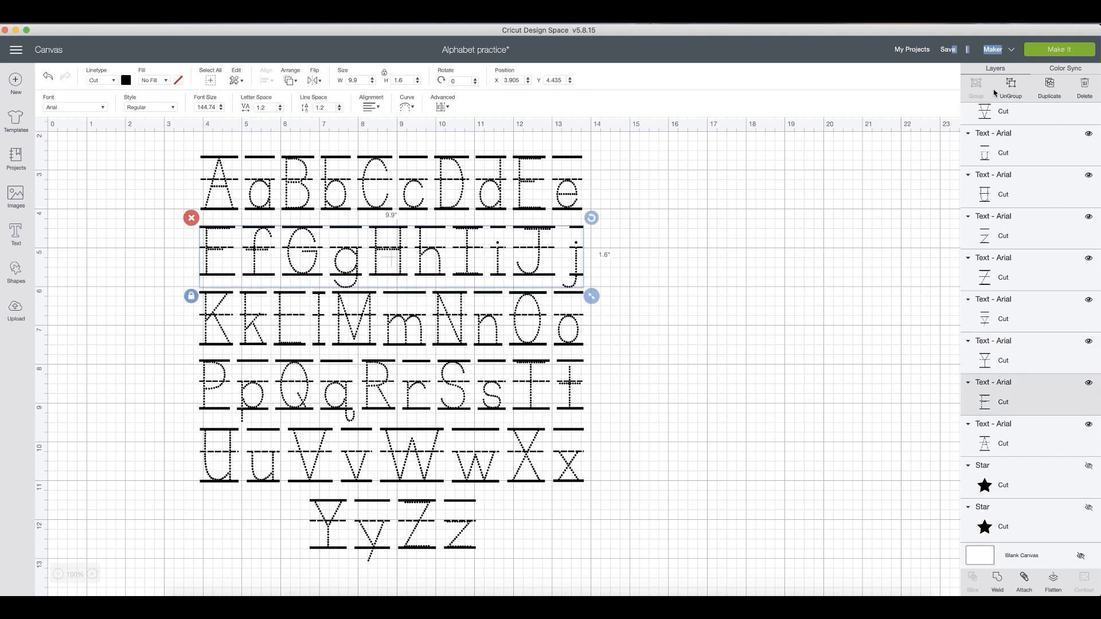
{"action": "key", "text": "BackSpace"}
{"action": "key", "text": "super+z"}
{"action": "left_click", "coordinate": [422, 185]}
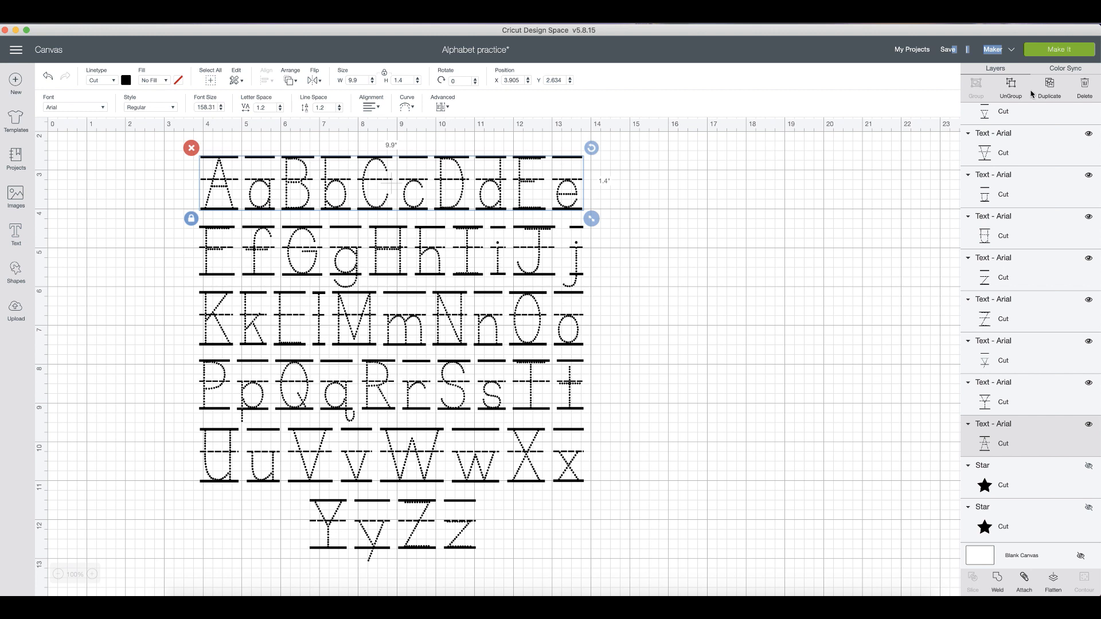
{"action": "key", "text": "BackSpace"}
{"action": "key", "text": "super+z"}
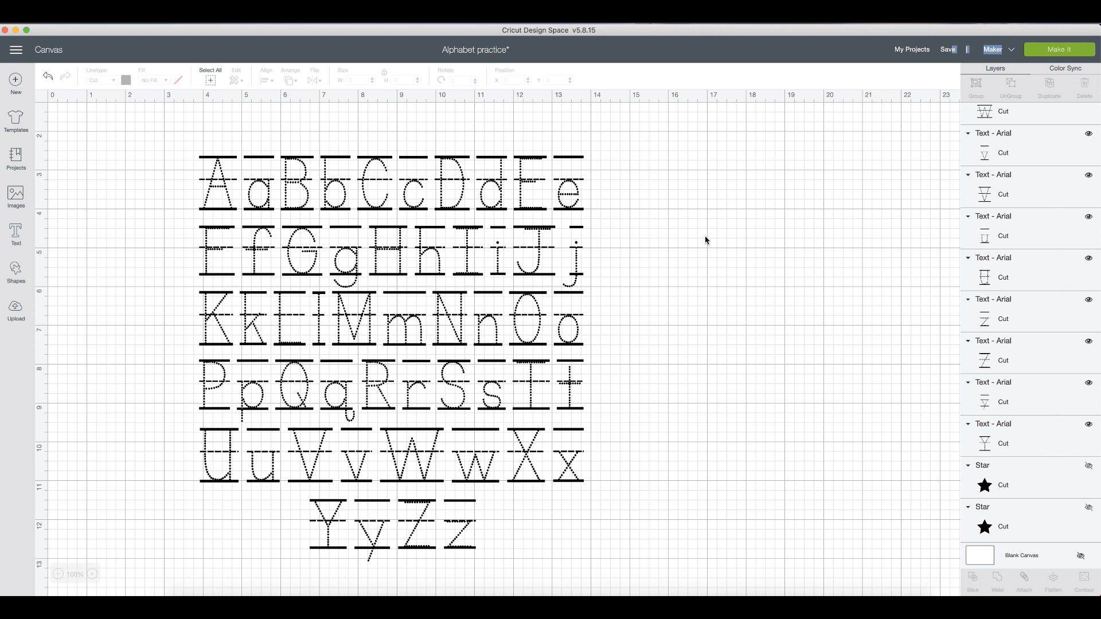
{"action": "left_click", "coordinate": [947, 50]}
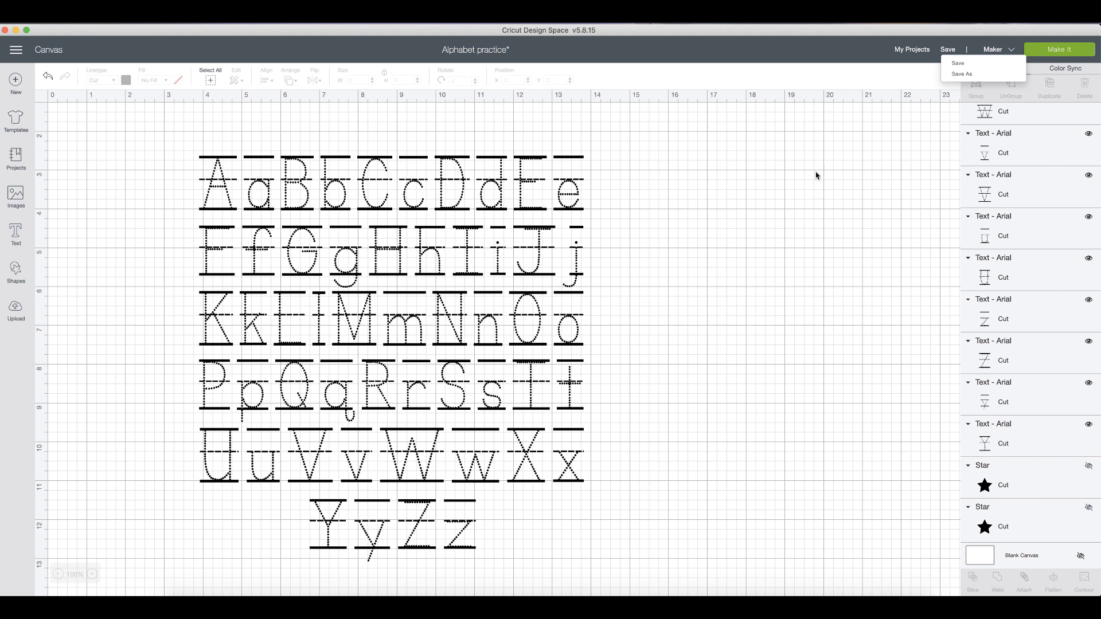
{"action": "scroll", "coordinate": [735, 237], "scroll_direction": "up", "scroll_amount": 1}
{"action": "left_click", "coordinate": [735, 236]}
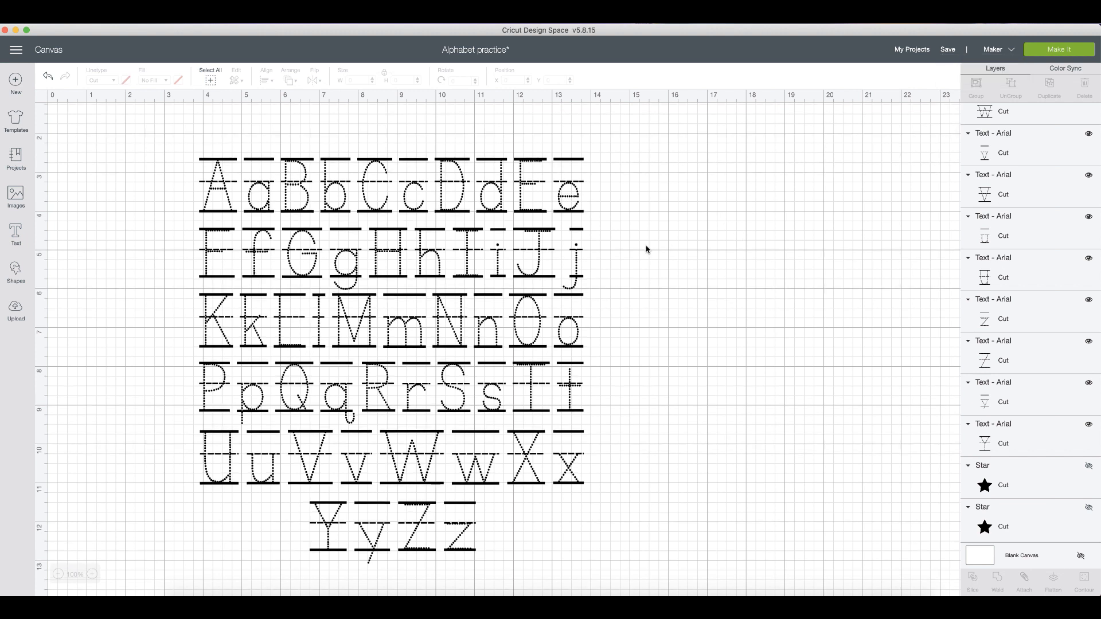
Move five individual tracing letters beside the alphabet, in a row at about Y 2.9, to spell the first person's name
{"action": "scroll", "coordinate": [647, 245], "scroll_direction": "up", "scroll_amount": 2}
{"action": "left_click", "coordinate": [463, 184]}
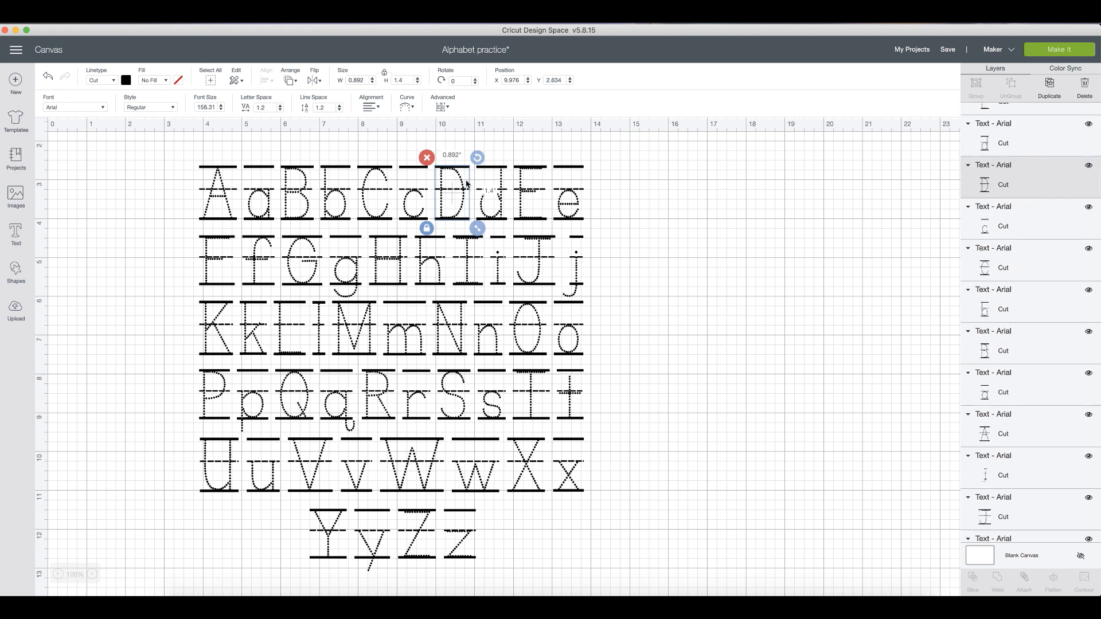
{"action": "left_click_drag", "start_coordinate": [463, 184], "coordinate": [692, 192]}
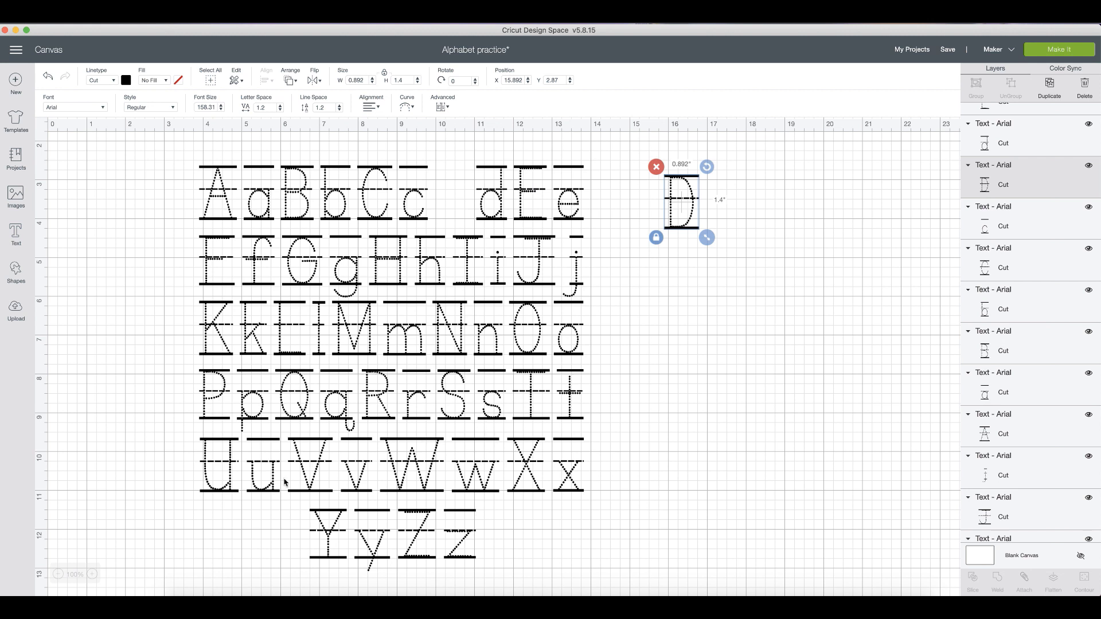
{"action": "left_click_drag", "start_coordinate": [273, 484], "coordinate": [727, 206]}
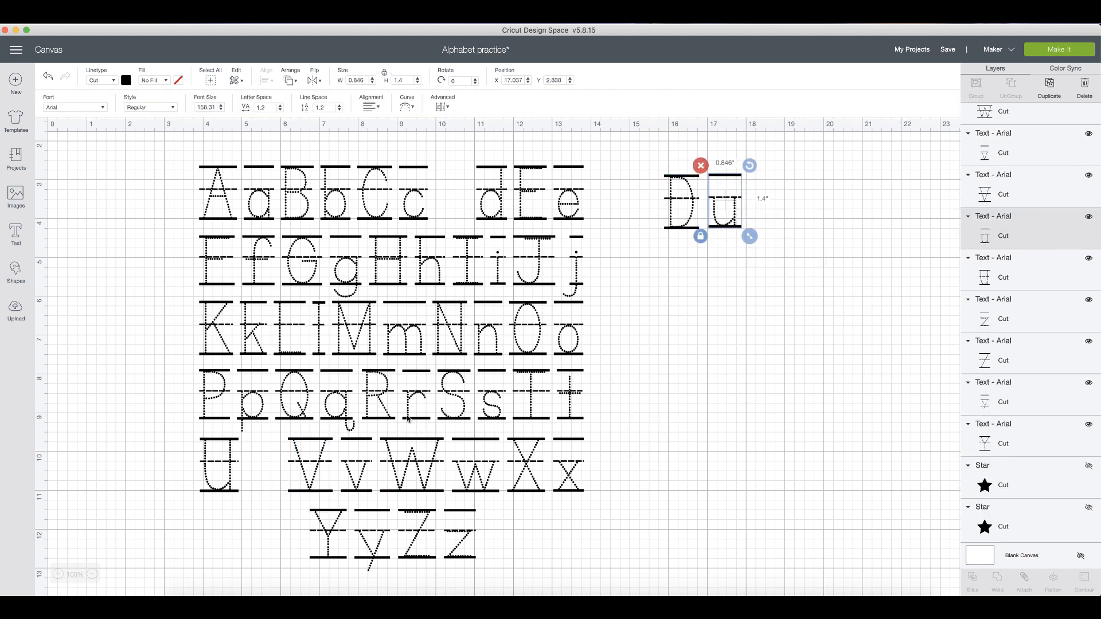
{"action": "left_click_drag", "start_coordinate": [472, 409], "coordinate": [763, 221]}
{"action": "left_click_drag", "start_coordinate": [570, 395], "coordinate": [801, 207]}
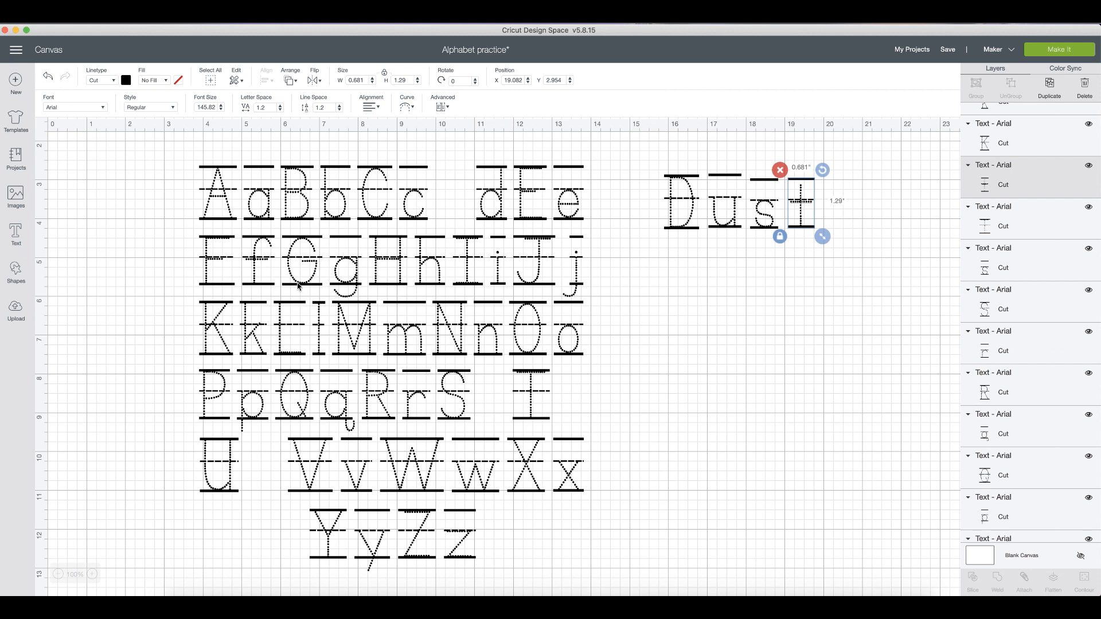
{"action": "left_click_drag", "start_coordinate": [376, 543], "coordinate": [846, 211]}
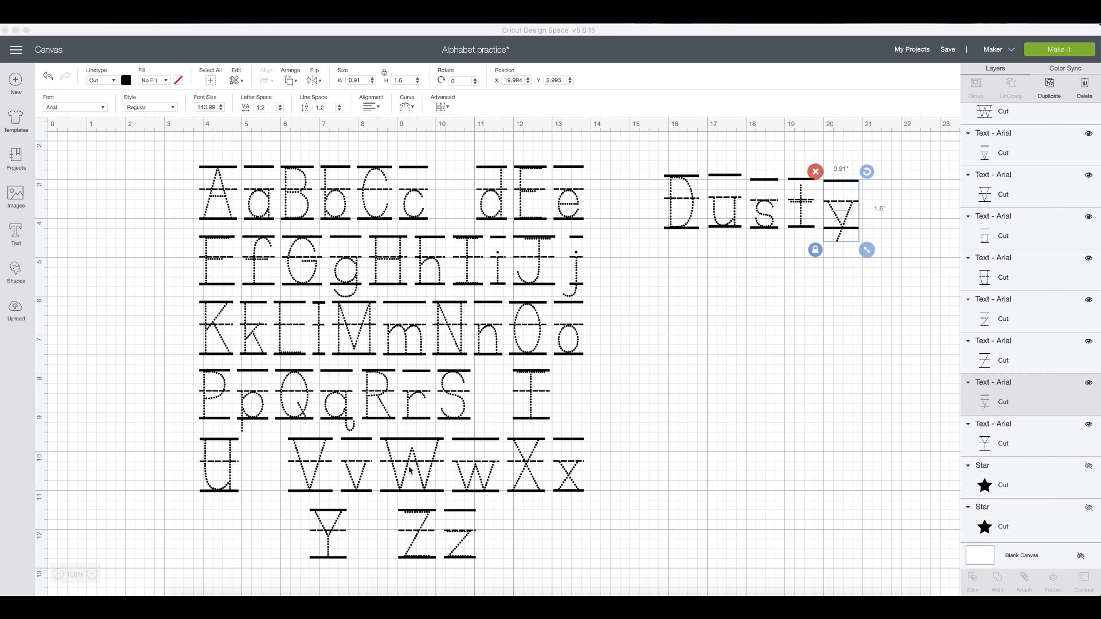
Start a second name below the first with the capital W, a duplicate of the first name's last letter, and the lowercase a
{"action": "left_click_drag", "start_coordinate": [387, 484], "coordinate": [664, 299]}
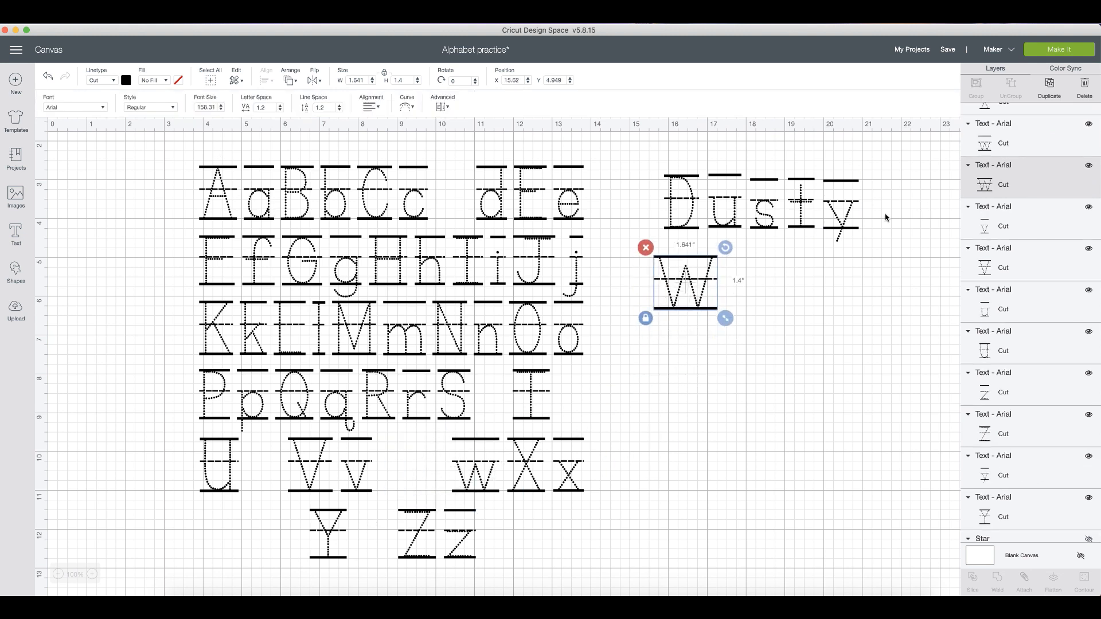
{"action": "left_click", "coordinate": [851, 225]}
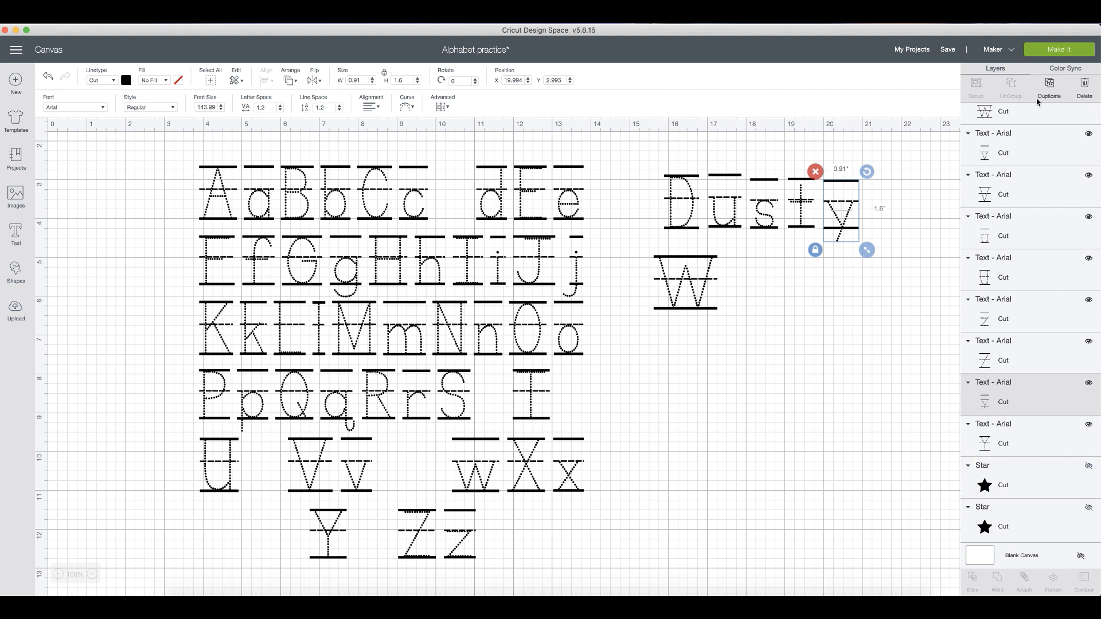
{"action": "key", "text": "cmd+d"}
{"action": "left_click_drag", "start_coordinate": [849, 229], "coordinate": [728, 295]}
{"action": "left_click_drag", "start_coordinate": [259, 201], "coordinate": [784, 289]}
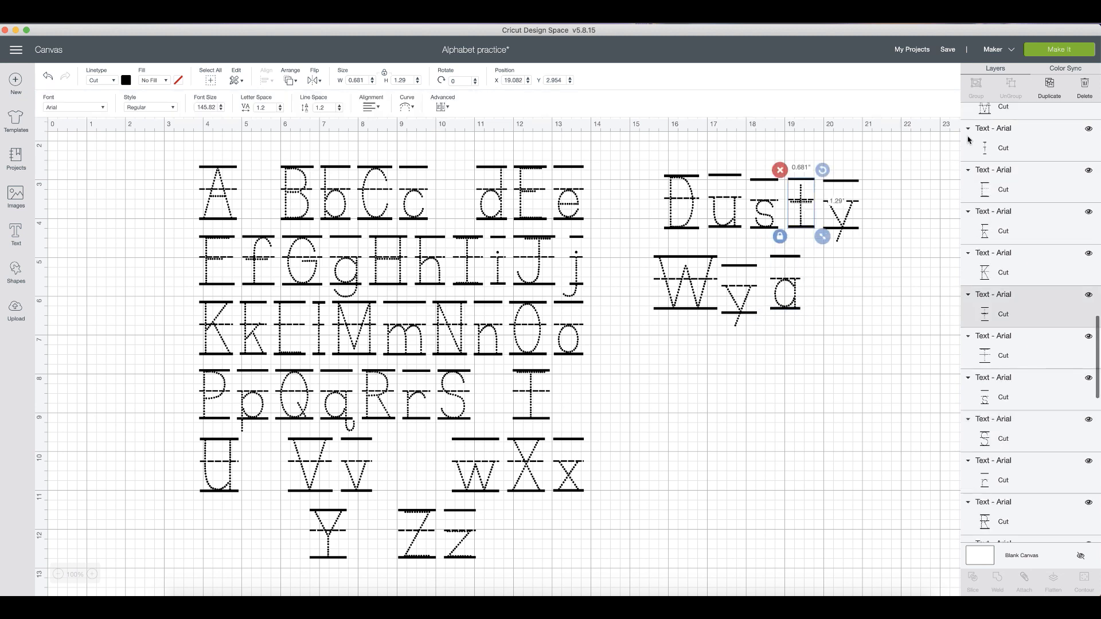
Duplicate the first name's fourth letter twice and place both copies at the end of the second name
{"action": "left_click", "coordinate": [941, 184]}
{"action": "left_click", "coordinate": [792, 226]}
{"action": "key", "text": "cmd+d"}
{"action": "left_click_drag", "start_coordinate": [793, 225], "coordinate": [854, 285]}
{"action": "left_click", "coordinate": [1048, 91]}
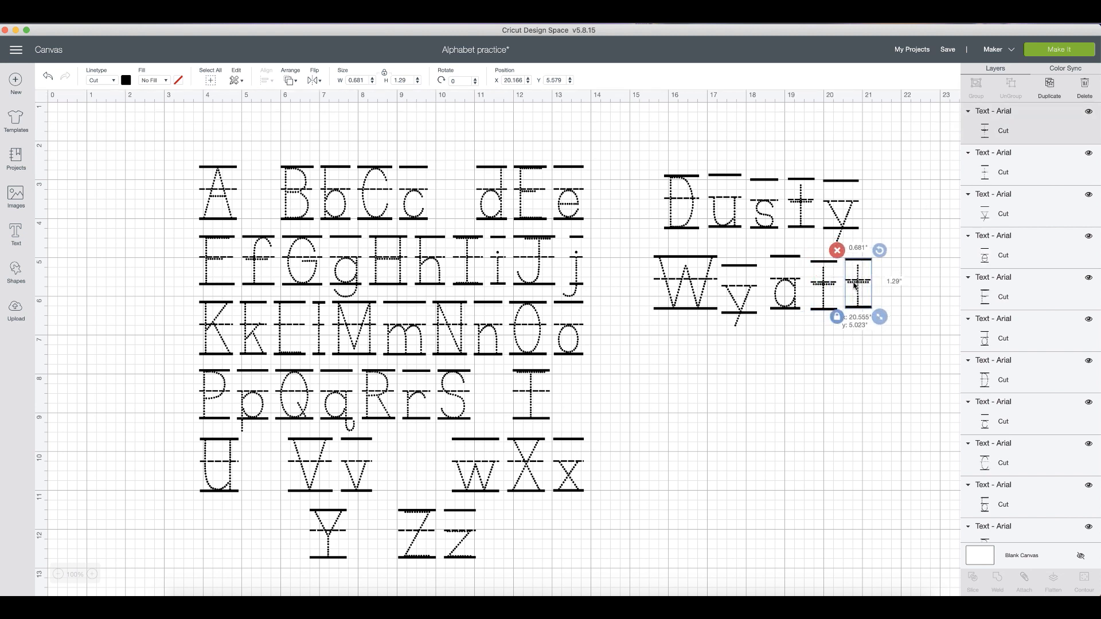
Align the first name's letters along their tops and shift its third letter to about X 17.97, Y 2.88
{"action": "left_click", "coordinate": [659, 166]}
{"action": "left_click_drag", "start_coordinate": [818, 213], "coordinate": [873, 241]}
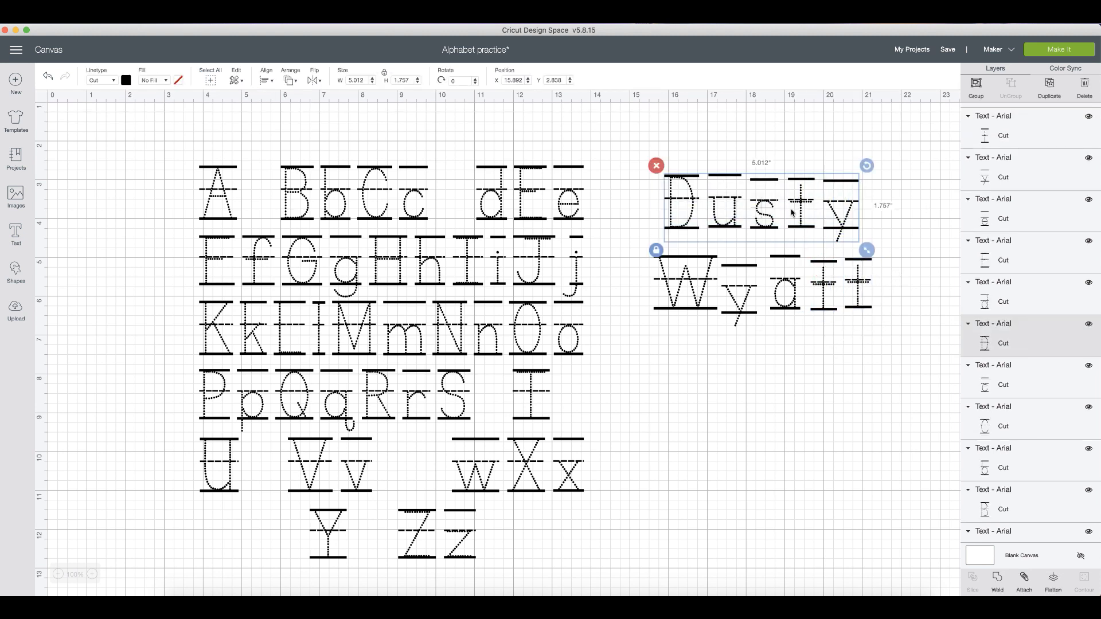
{"action": "left_click", "coordinate": [267, 81]}
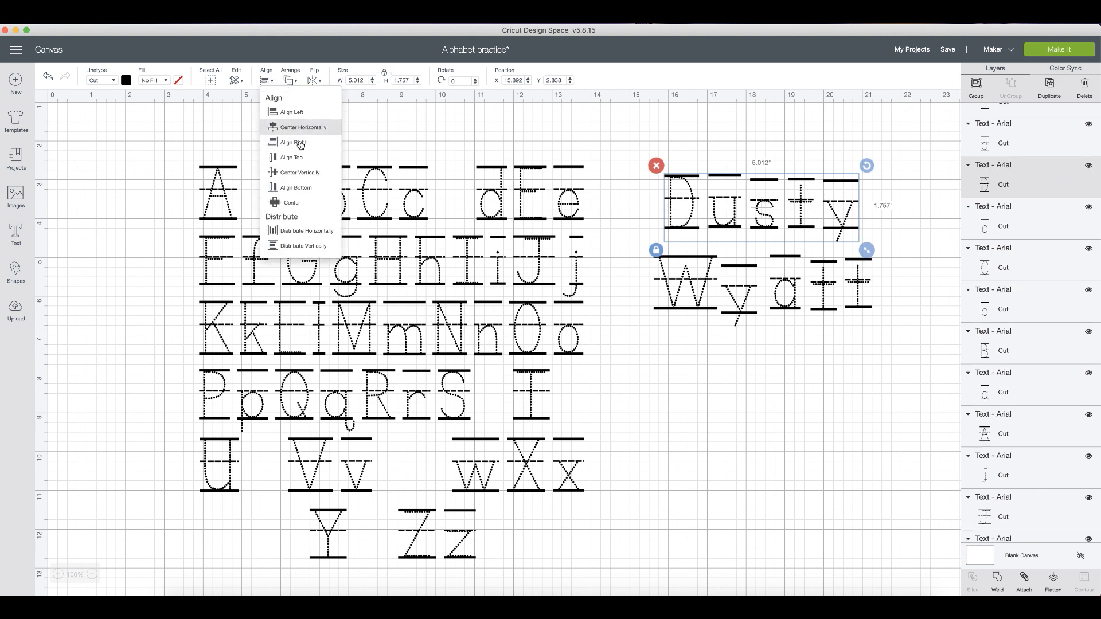
{"action": "left_click", "coordinate": [303, 158]}
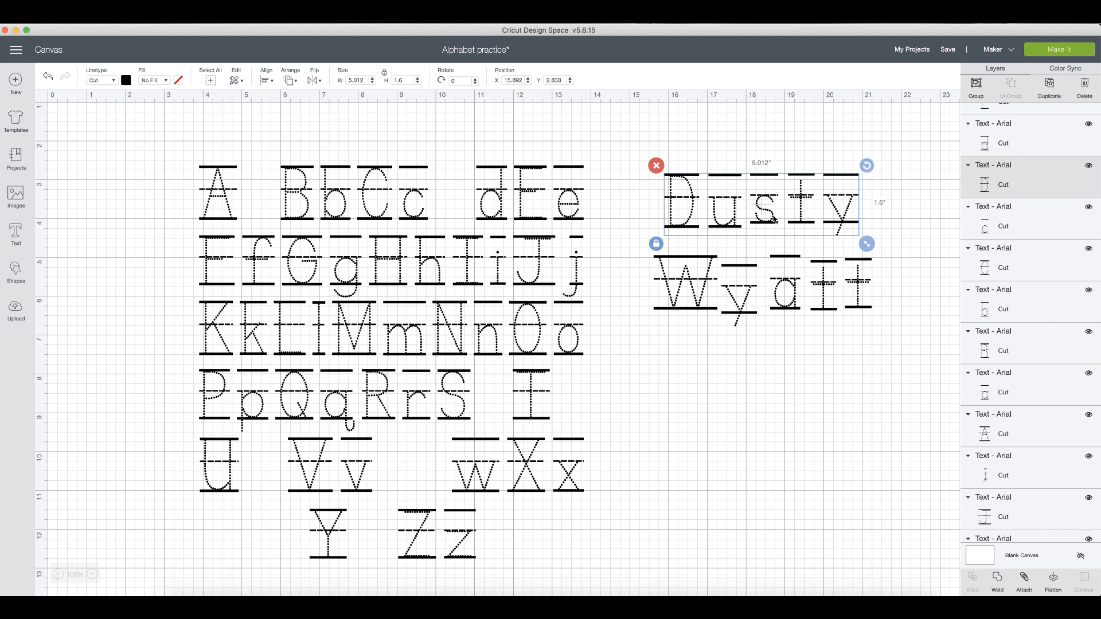
{"action": "left_click", "coordinate": [916, 231]}
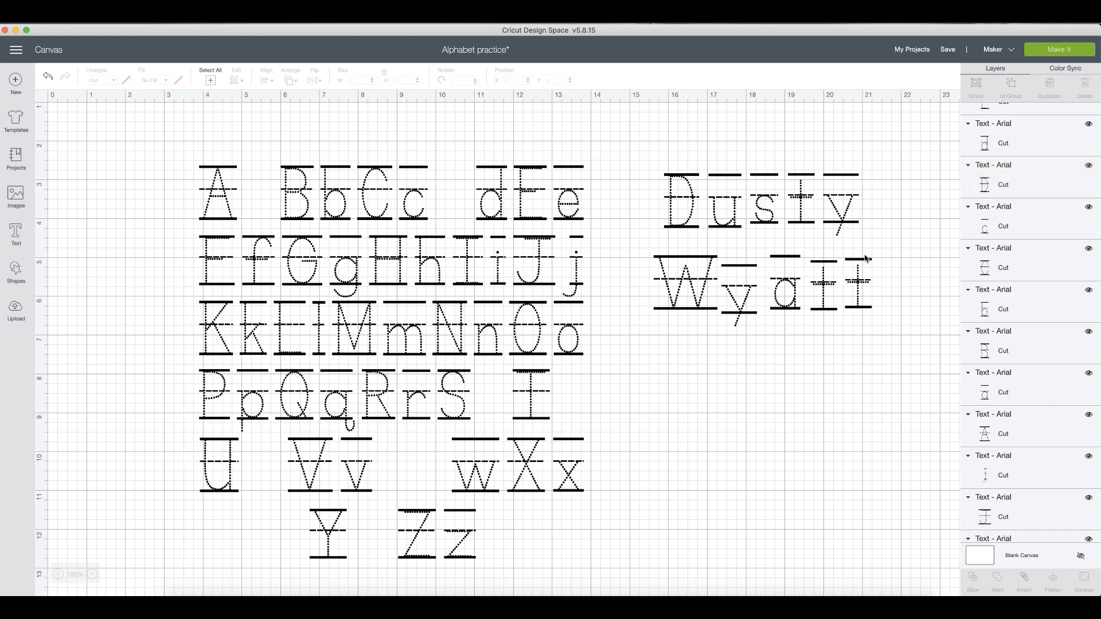
{"action": "left_click", "coordinate": [806, 224]}
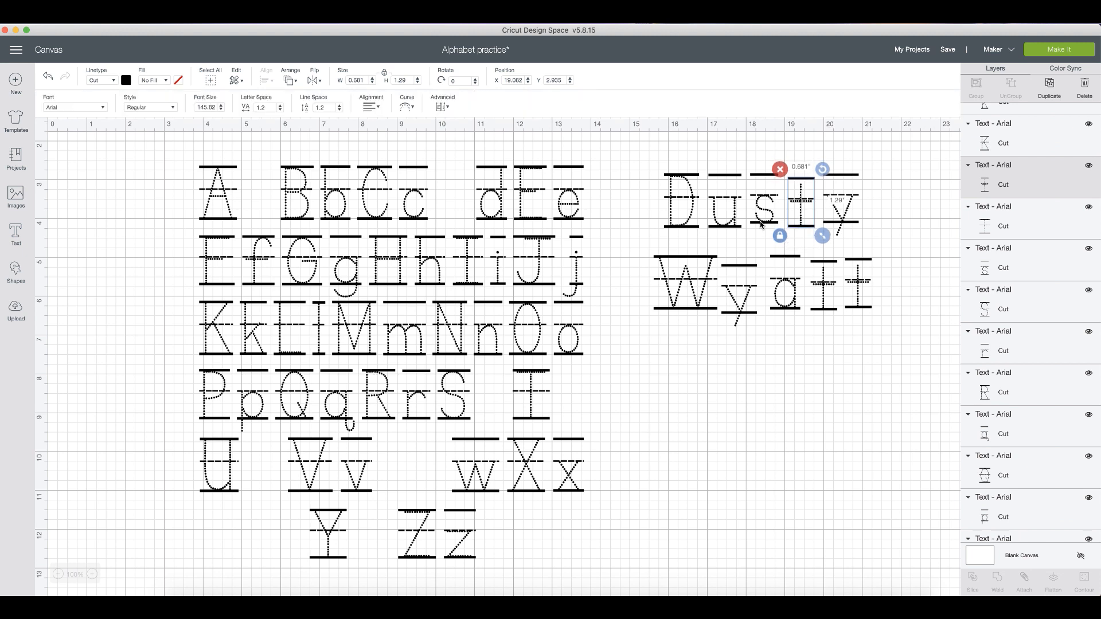
{"action": "left_click_drag", "start_coordinate": [761, 224], "coordinate": [755, 225]}
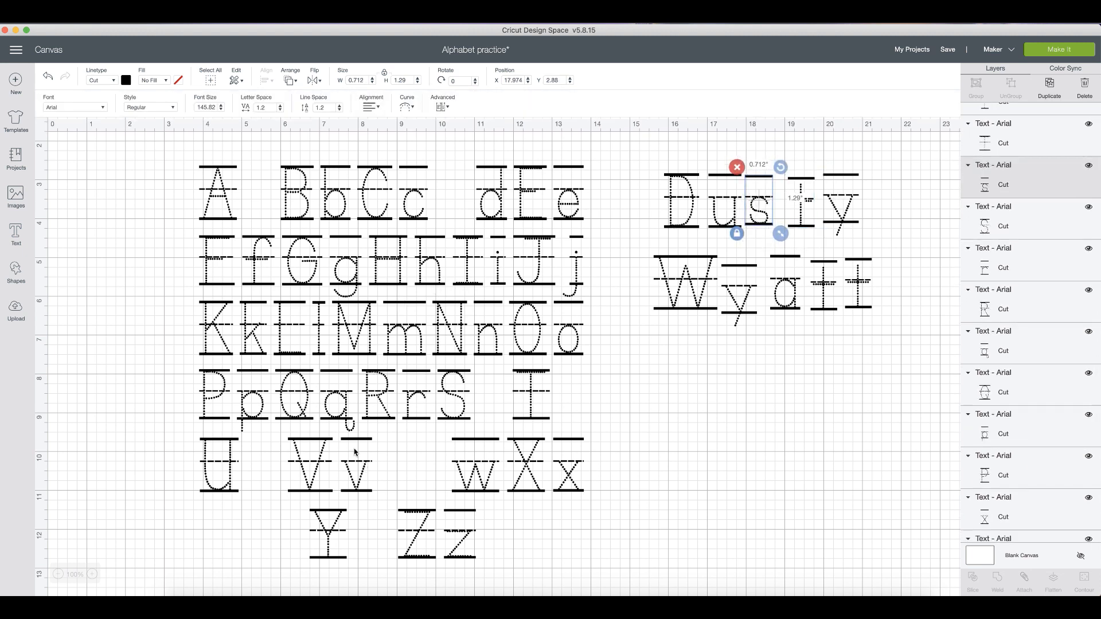
Resize and reposition the second name's smaller letters to match the capital's guide lines, with their tops at Y 4.94
{"action": "left_click", "coordinate": [747, 294]}
{"action": "left_click_drag", "start_coordinate": [765, 330], "coordinate": [745, 310]}
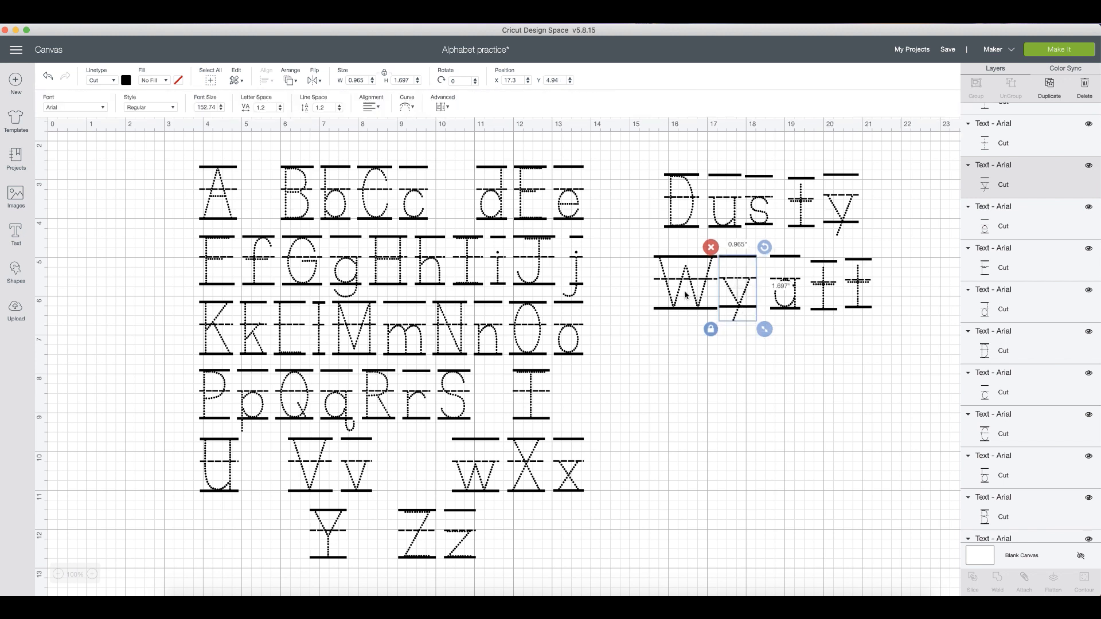
{"action": "left_click", "coordinate": [685, 284]}
{"action": "left_click", "coordinate": [744, 300]}
{"action": "left_click_drag", "start_coordinate": [765, 331], "coordinate": [849, 317]}
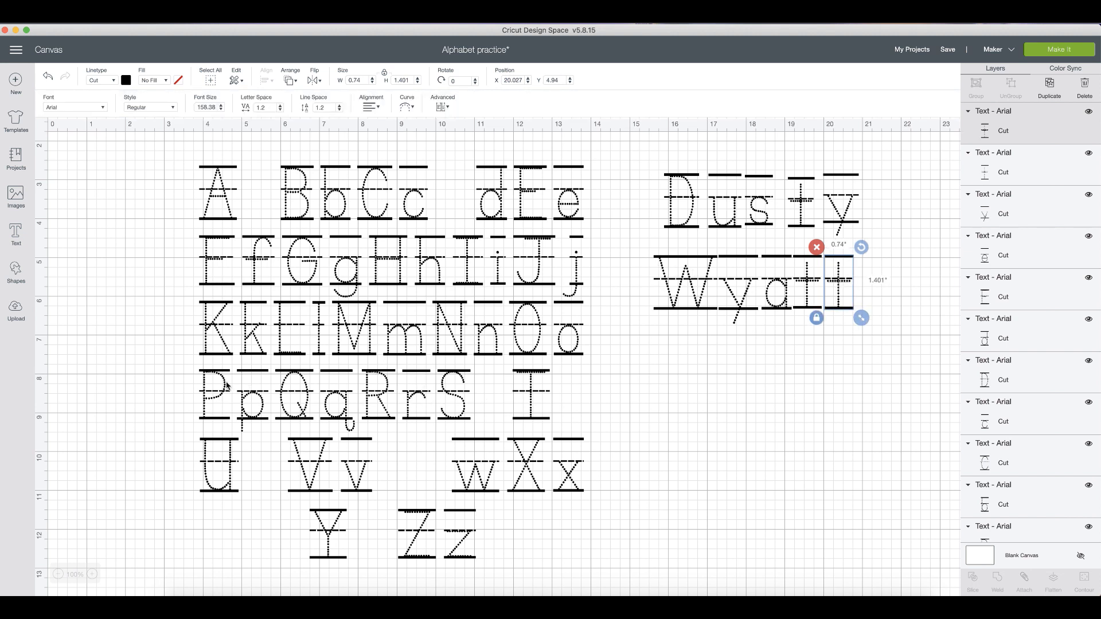
Delete the last letter of the second name
{"action": "left_click", "coordinate": [805, 304]}
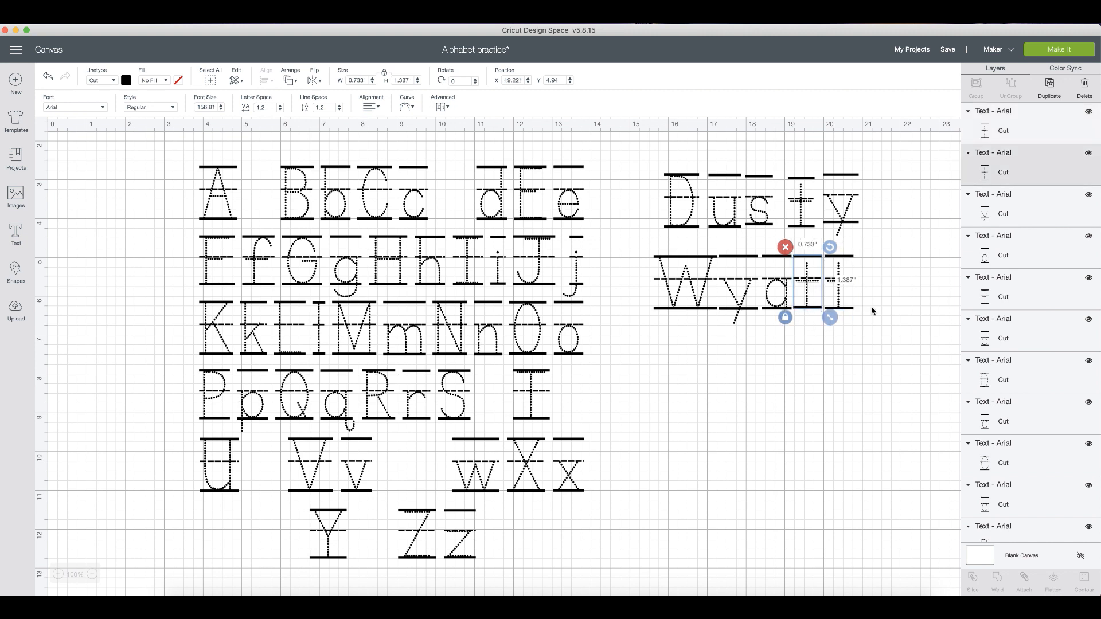
{"action": "left_click", "coordinate": [841, 281]}
{"action": "left_click", "coordinate": [829, 313]}
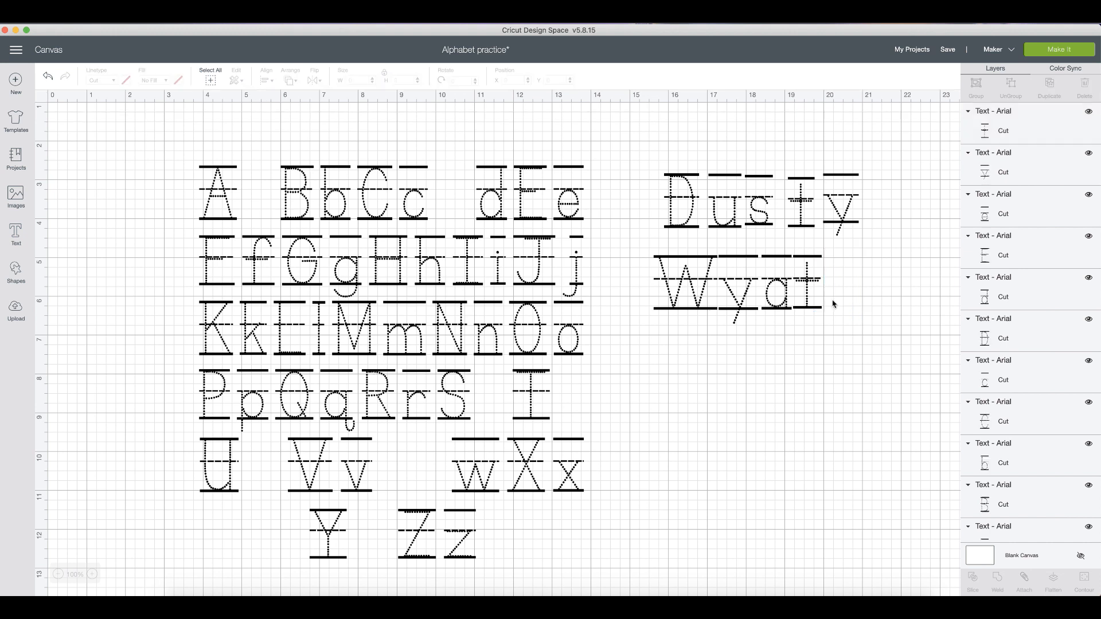
Enlarge the second name's remaining t to about 0.747 by 1.415 inches and place a duplicate right after it
{"action": "left_click", "coordinate": [817, 309]}
{"action": "left_click_drag", "start_coordinate": [828, 319], "coordinate": [831, 318]}
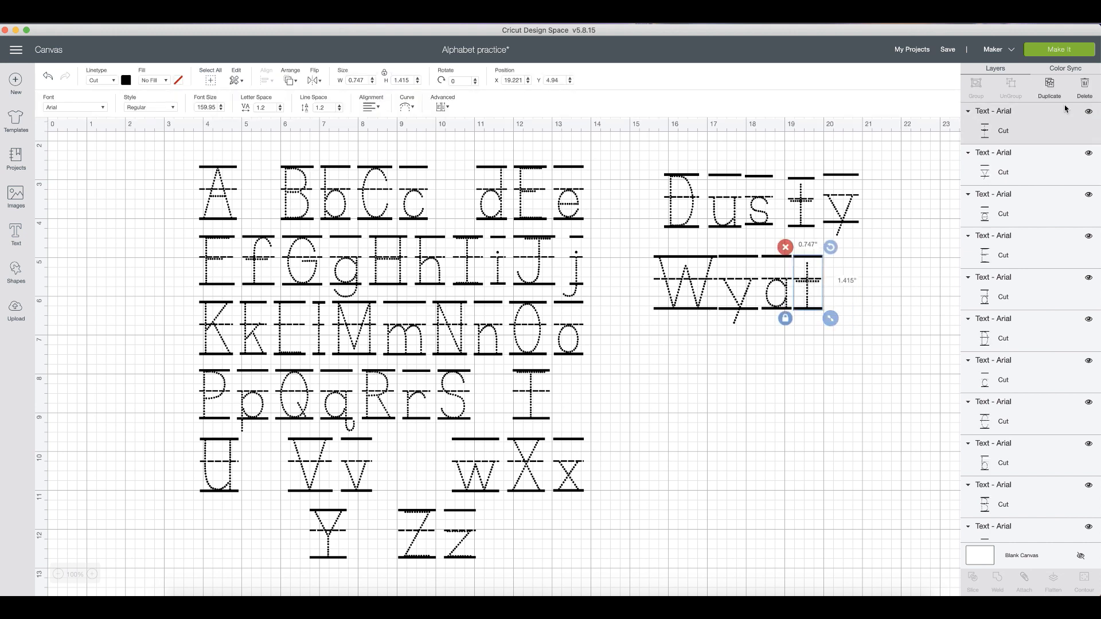
{"action": "left_click", "coordinate": [1049, 86]}
{"action": "left_click_drag", "start_coordinate": [832, 296], "coordinate": [842, 282]}
Align the second name's letters along their tops and enlarge its capital to about 1.655 by 1.412 inches
{"action": "left_click_drag", "start_coordinate": [929, 300], "coordinate": [654, 272]}
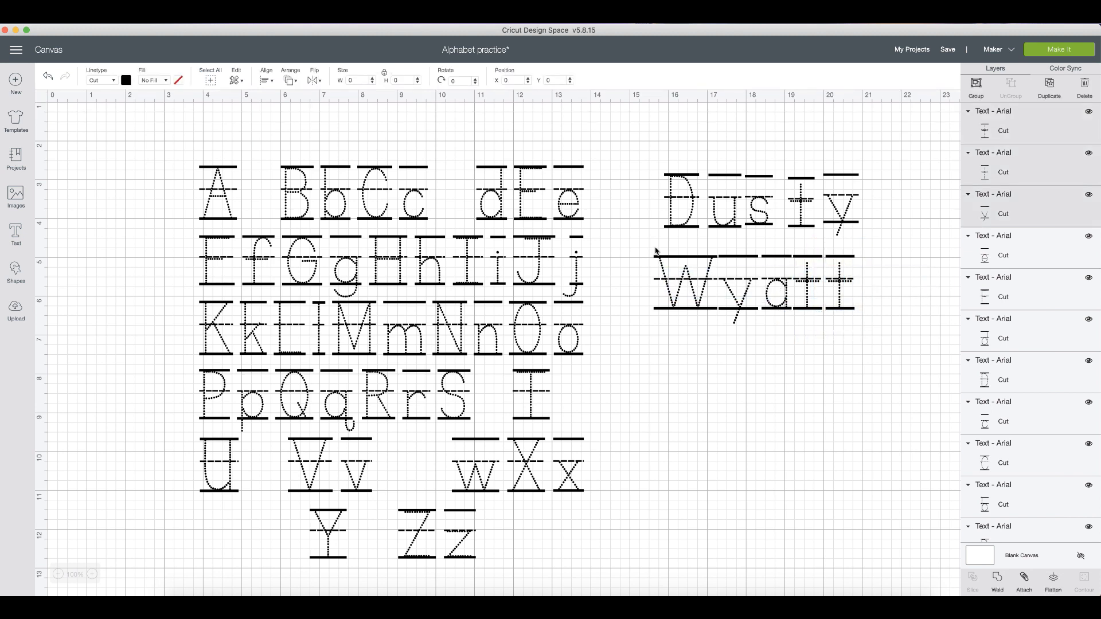
{"action": "left_click", "coordinate": [267, 80]}
{"action": "left_click", "coordinate": [306, 159]}
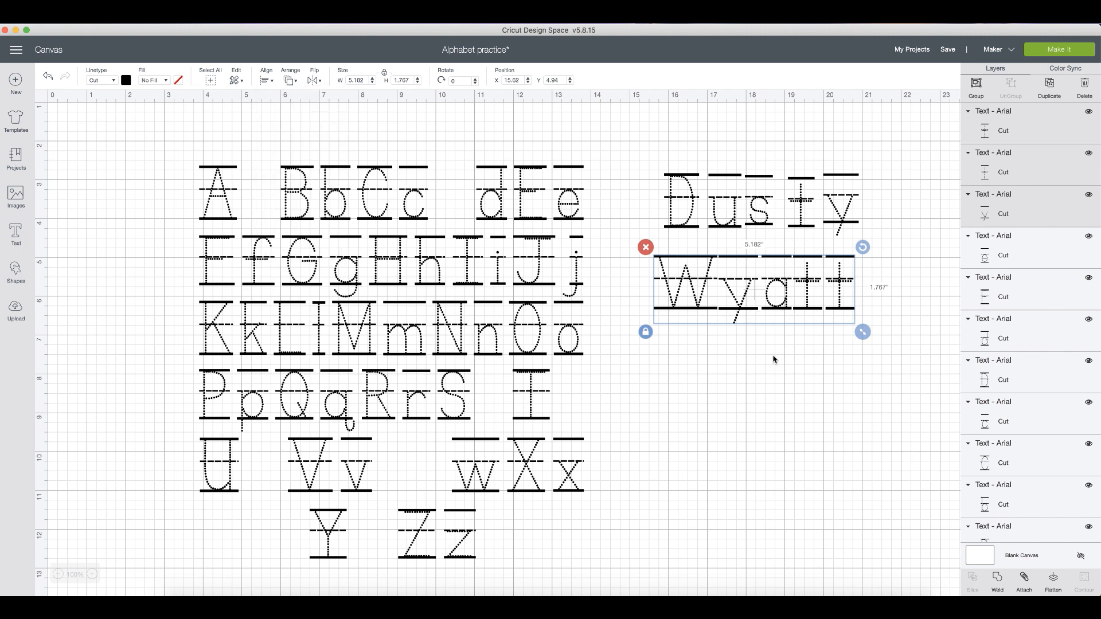
{"action": "left_click", "coordinate": [748, 337]}
{"action": "left_click", "coordinate": [745, 312]}
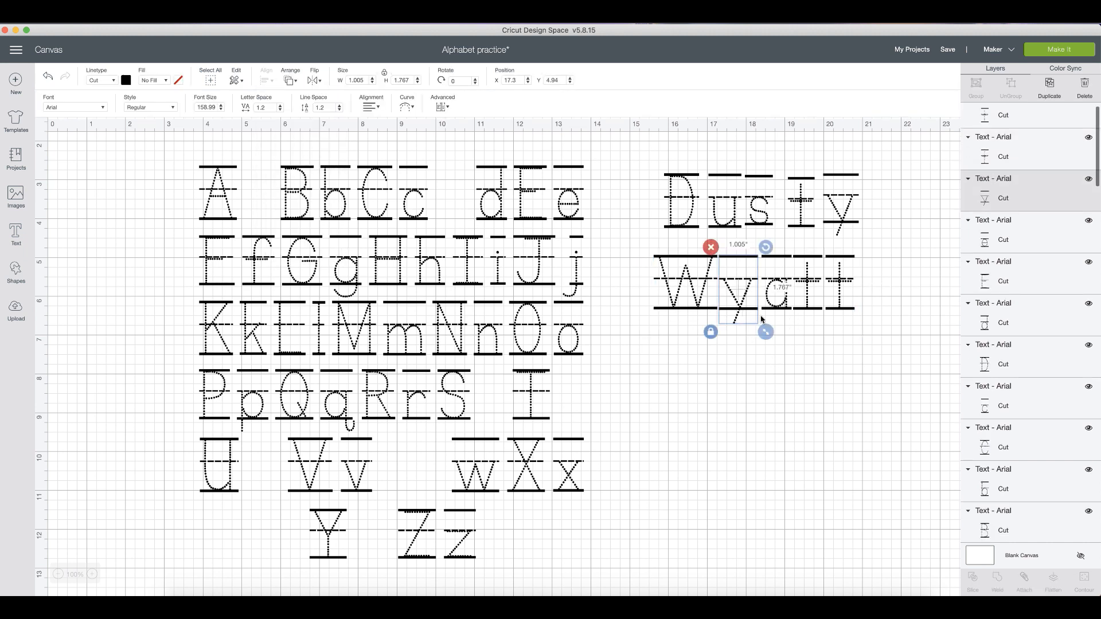
{"action": "left_click", "coordinate": [699, 310]}
{"action": "left_click_drag", "start_coordinate": [719, 317], "coordinate": [722, 318]}
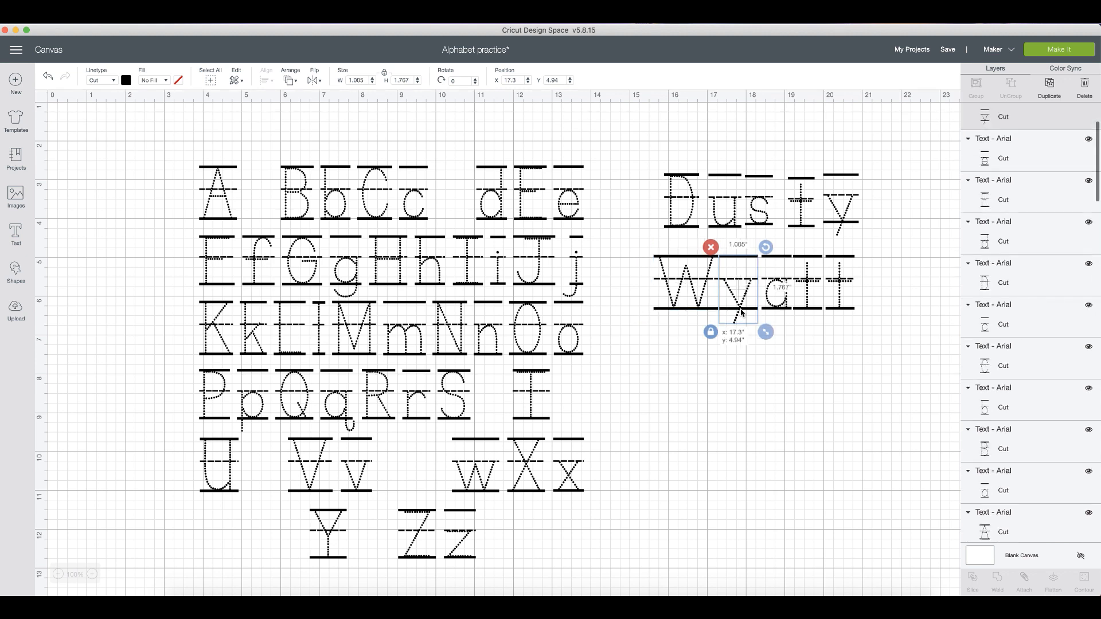
Align all of the second name's letters to the top again and distribute them horizontally
{"action": "left_click", "coordinate": [888, 323]}
{"action": "left_click_drag", "start_coordinate": [888, 322], "coordinate": [631, 241]}
{"action": "left_click", "coordinate": [267, 80]}
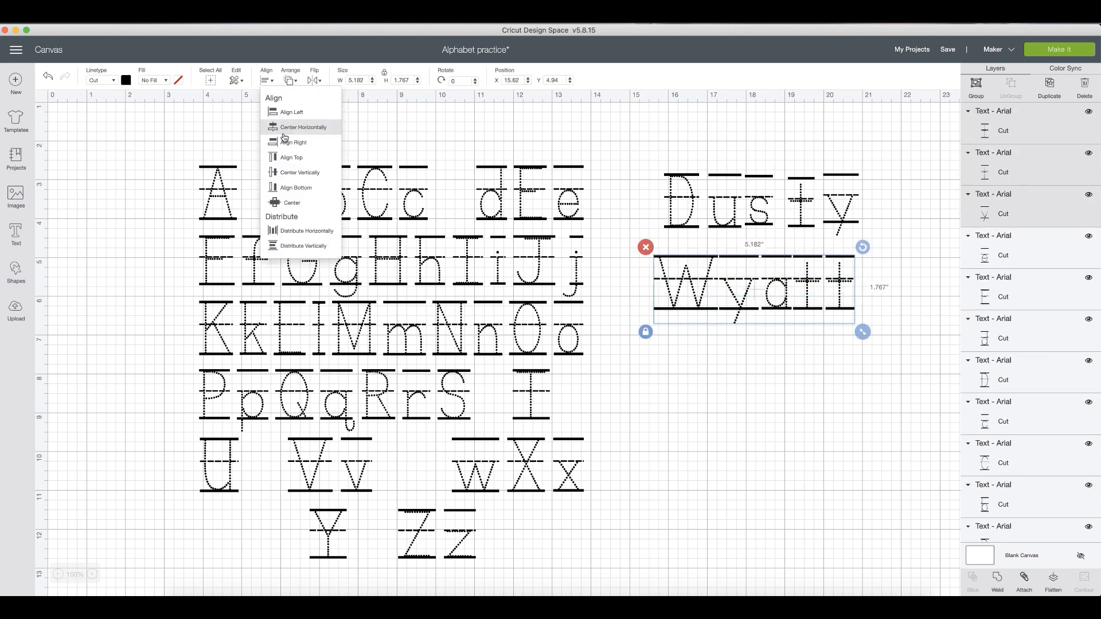
{"action": "left_click", "coordinate": [290, 158]}
{"action": "left_click", "coordinate": [267, 80]}
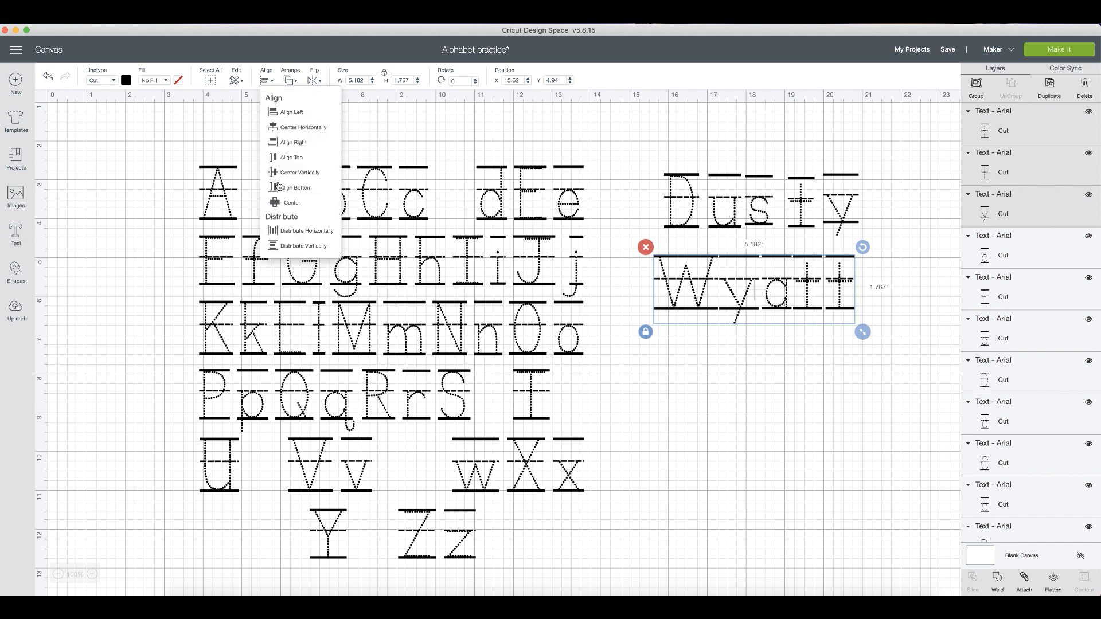
{"action": "left_click", "coordinate": [295, 236]}
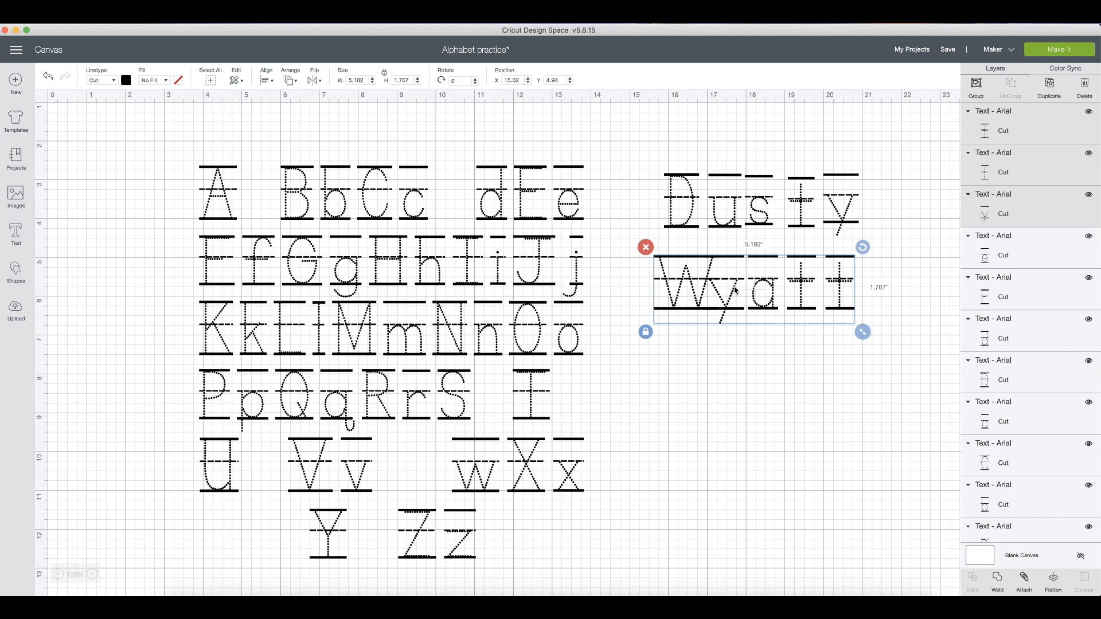
{"action": "left_click", "coordinate": [793, 375]}
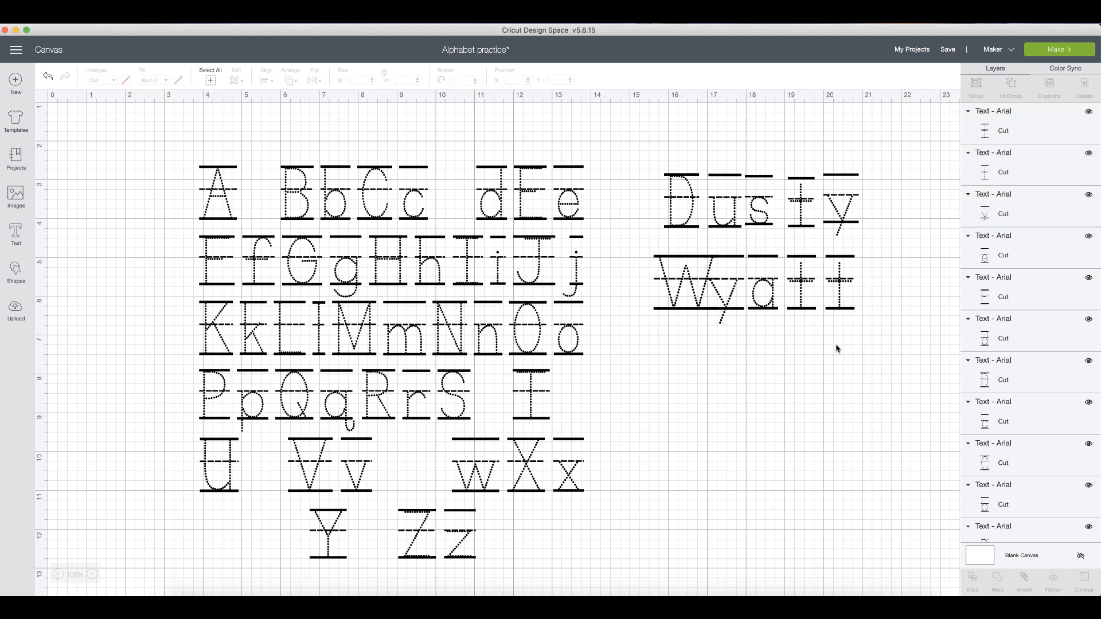
Move the second name's capital left to about X 15.13 so it clears the next letter
{"action": "left_click", "coordinate": [688, 306]}
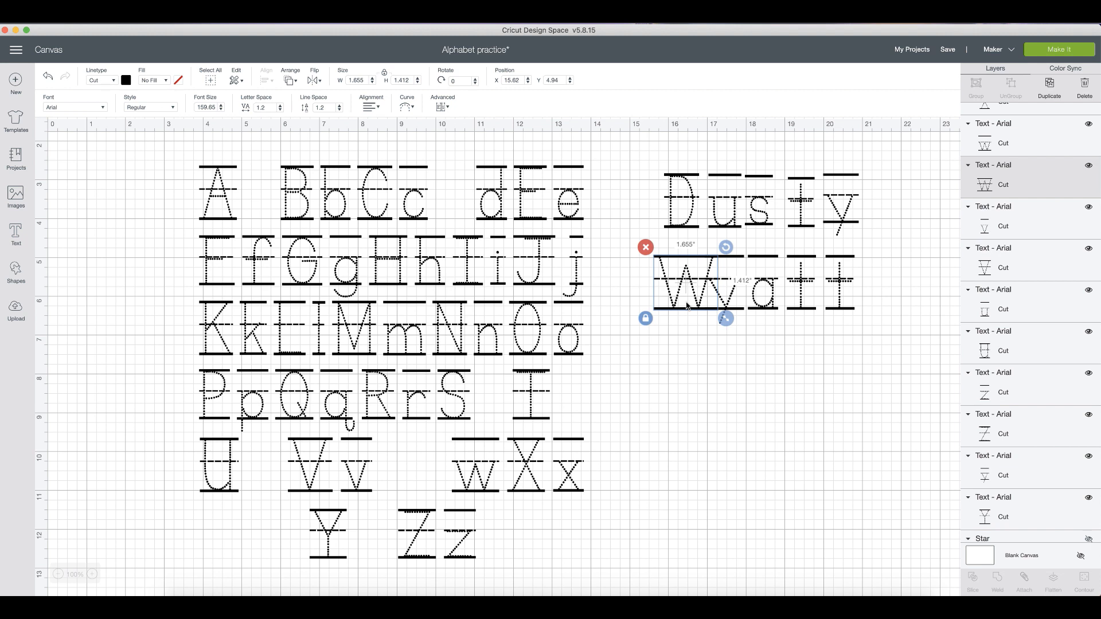
{"action": "left_click_drag", "start_coordinate": [687, 305], "coordinate": [668, 306]}
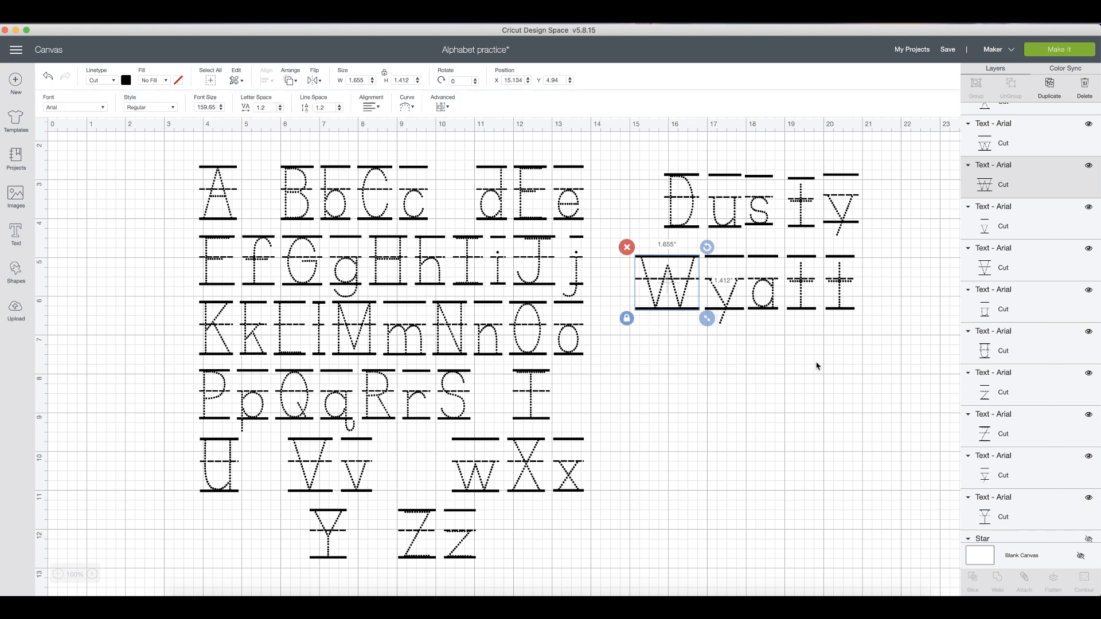
{"action": "left_click", "coordinate": [803, 355]}
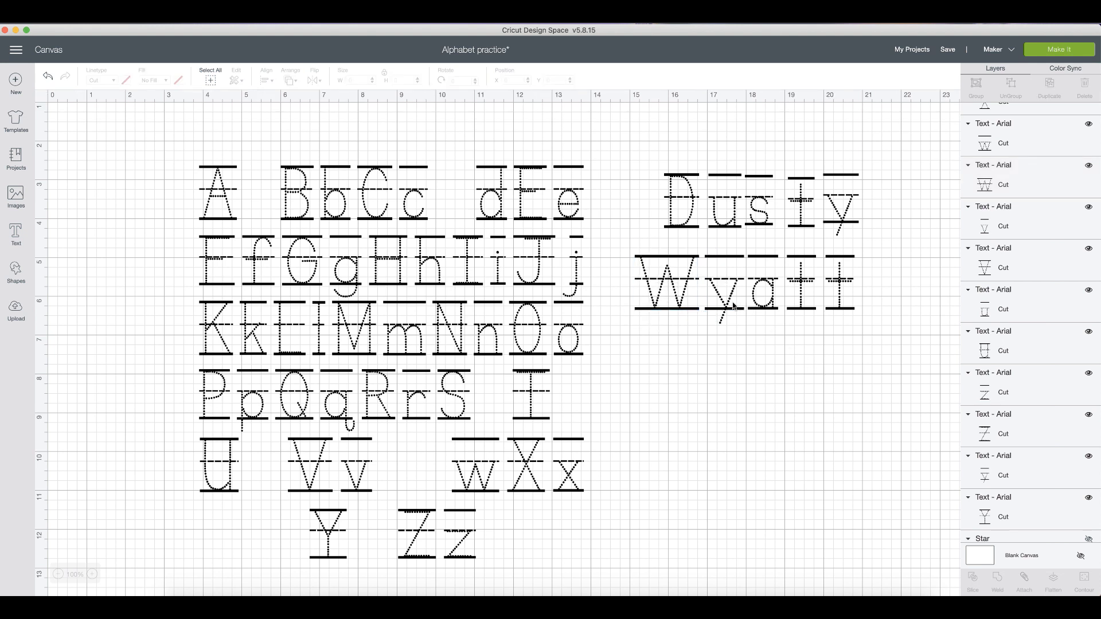
Attach the second name's letters together and move the name down to about X 15.52, Y 6.40
{"action": "left_click_drag", "start_coordinate": [873, 338], "coordinate": [615, 240]}
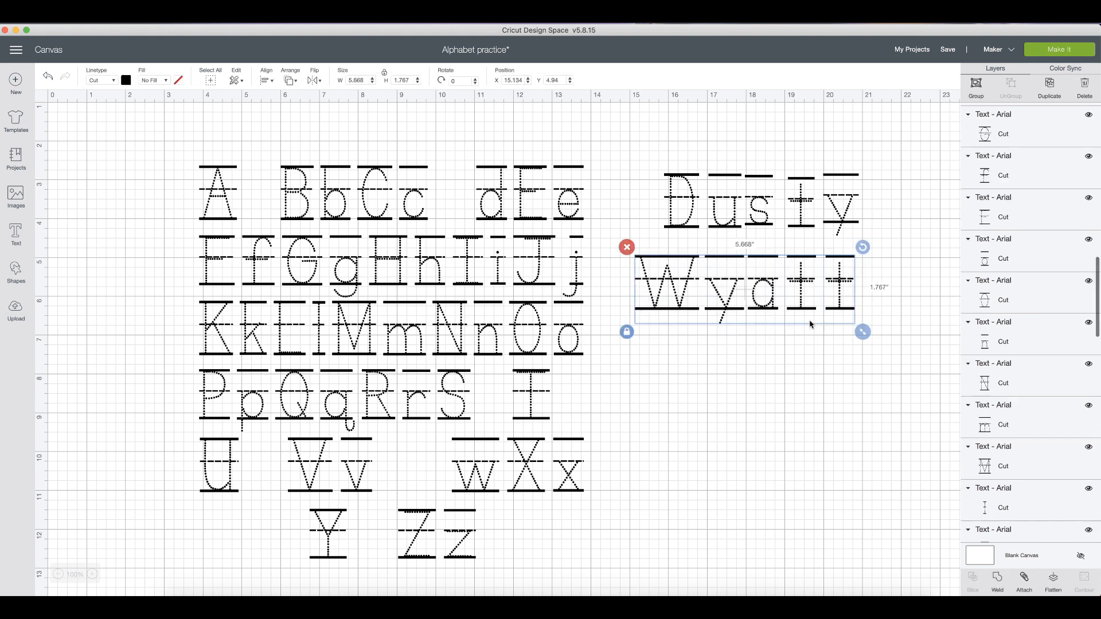
{"action": "left_click", "coordinate": [1024, 579]}
{"action": "left_click_drag", "start_coordinate": [820, 319], "coordinate": [835, 374]}
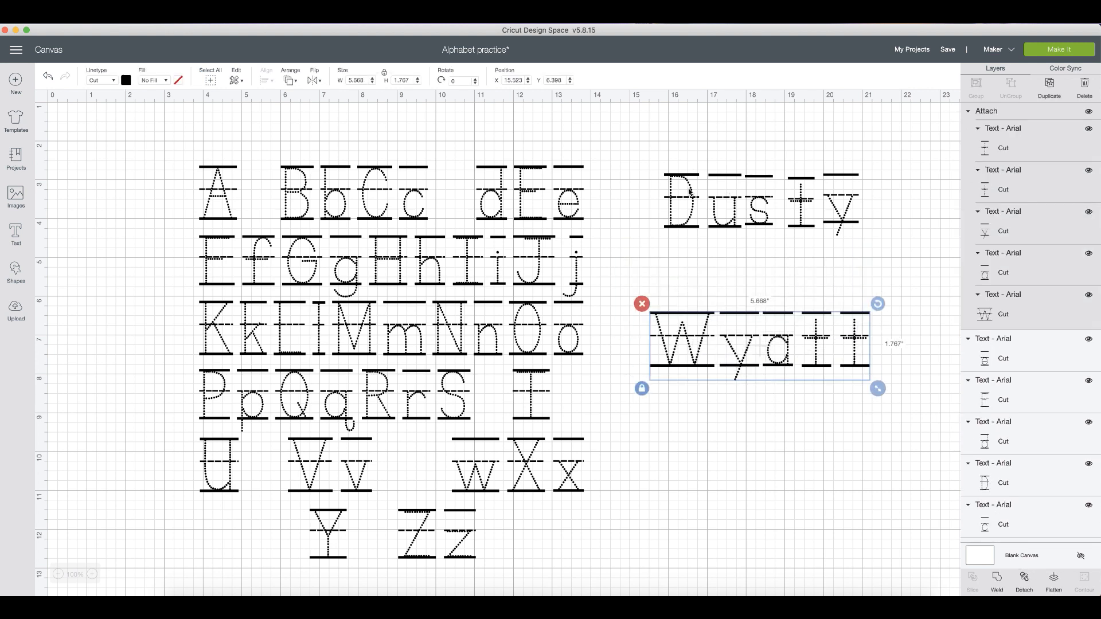
Shift the first name's first three letters left, with the capital at about X 15.62 and the third at X 17.72
{"action": "left_click", "coordinate": [691, 193]}
{"action": "left_click", "coordinate": [731, 216], "text": "shift"}
{"action": "left_click_drag", "start_coordinate": [731, 215], "coordinate": [753, 227]}
{"action": "left_click", "coordinate": [747, 249]}
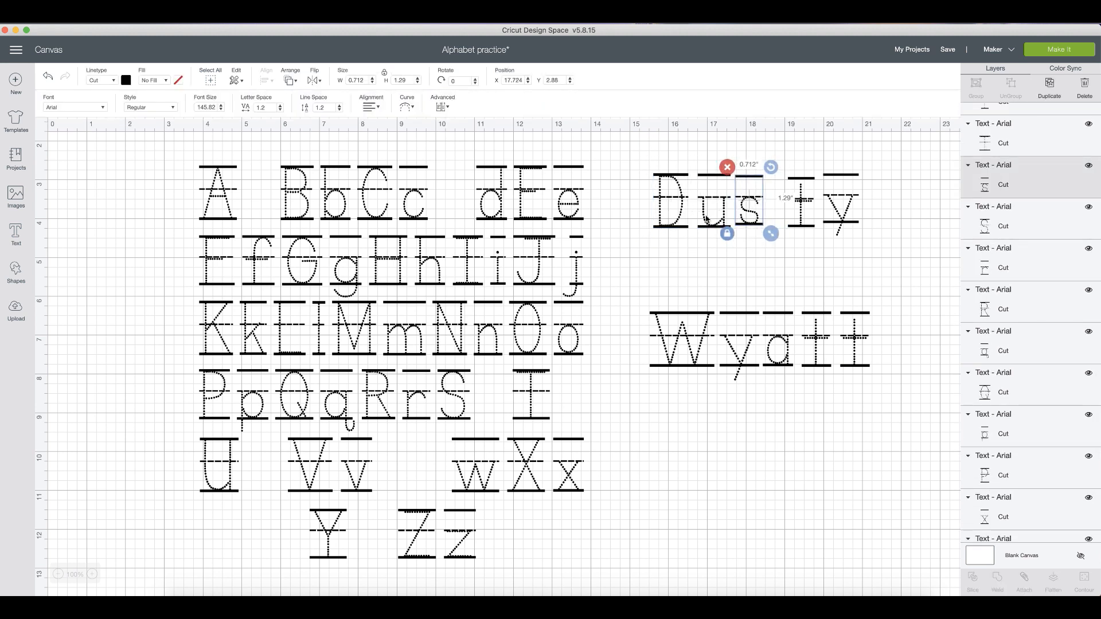
{"action": "left_click", "coordinate": [714, 210]}
Align the first name's respaced letters to the top
{"action": "left_click_drag", "start_coordinate": [877, 218], "coordinate": [639, 172]}
{"action": "left_click", "coordinate": [266, 80]}
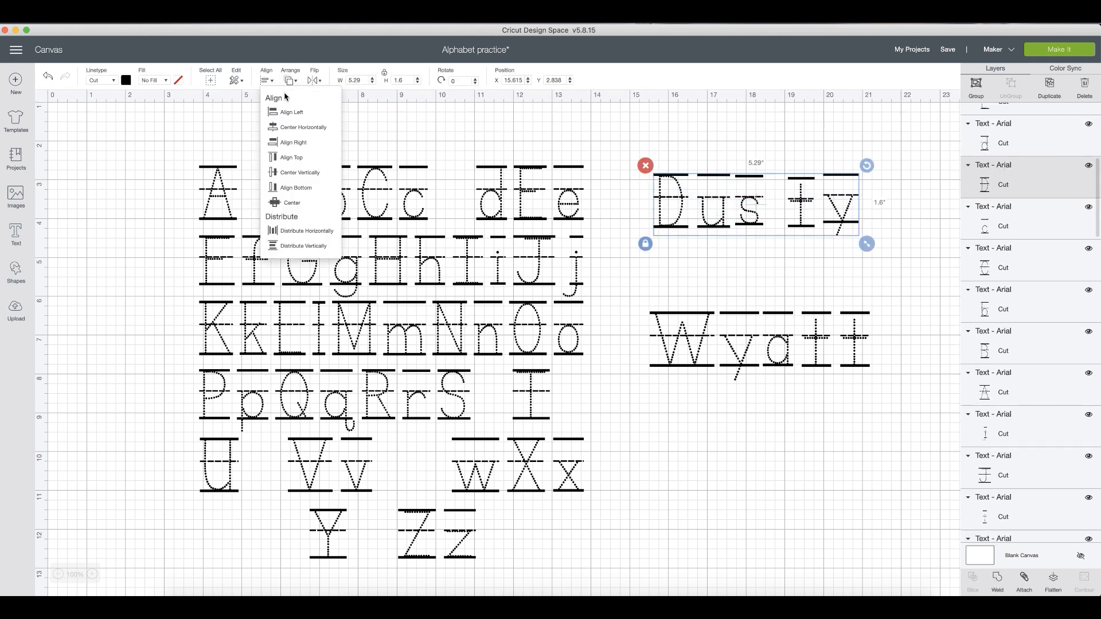
{"action": "left_click", "coordinate": [317, 165]}
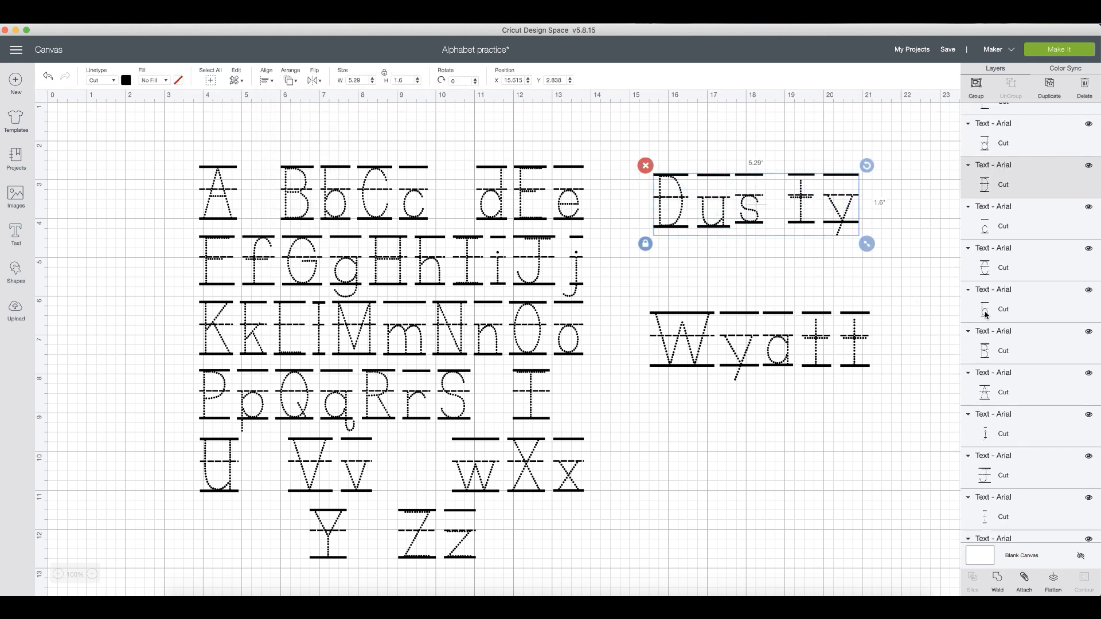
Enlarge the first name's last three letters so their guide lines match the capital's
{"action": "left_click", "coordinate": [836, 264]}
{"action": "left_click", "coordinate": [760, 224]}
{"action": "left_click_drag", "start_coordinate": [773, 241], "coordinate": [788, 237]}
{"action": "left_click", "coordinate": [802, 215]}
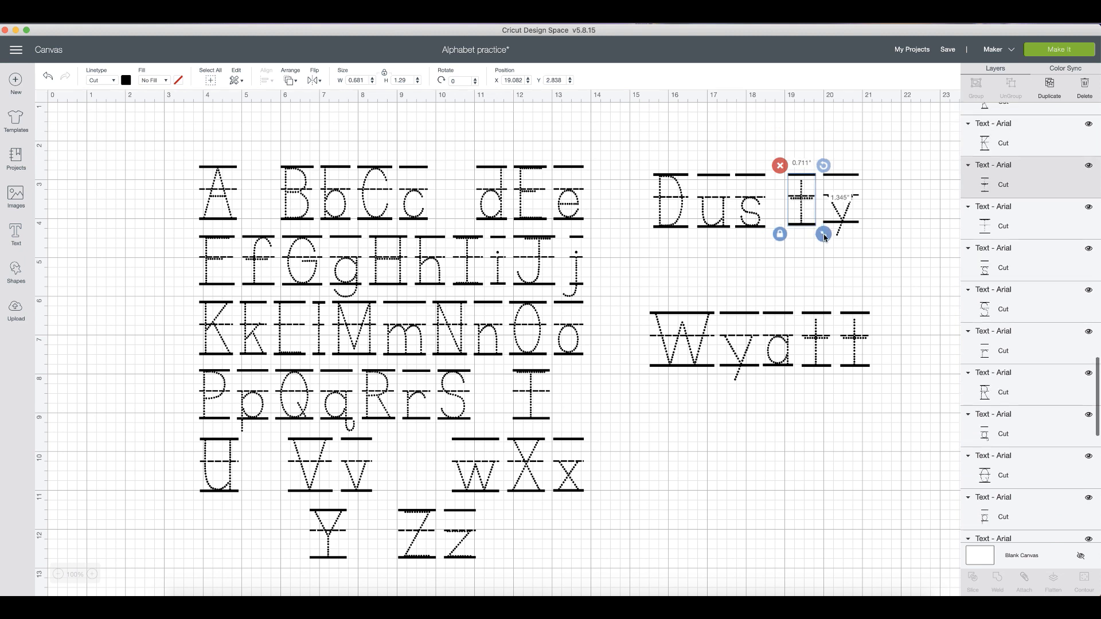
{"action": "left_click", "coordinate": [852, 225]}
Shift the first name's last two letters left together to about X 18.65
{"action": "left_click_drag", "start_coordinate": [869, 250], "coordinate": [608, 157]}
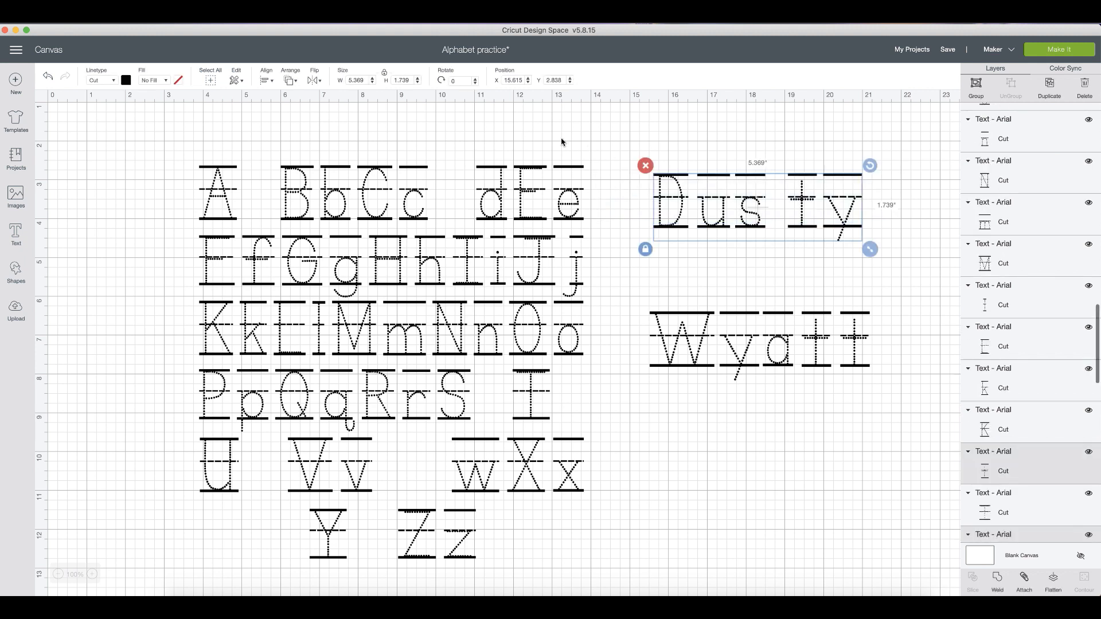
{"action": "left_click", "coordinate": [269, 81]}
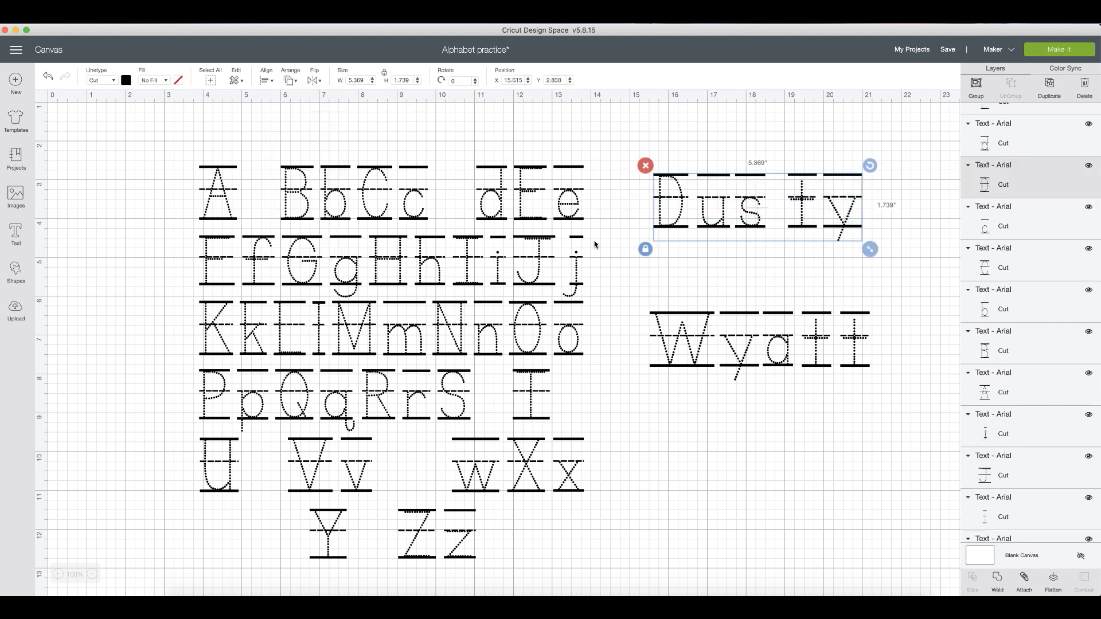
{"action": "left_click_drag", "start_coordinate": [896, 249], "coordinate": [797, 193]}
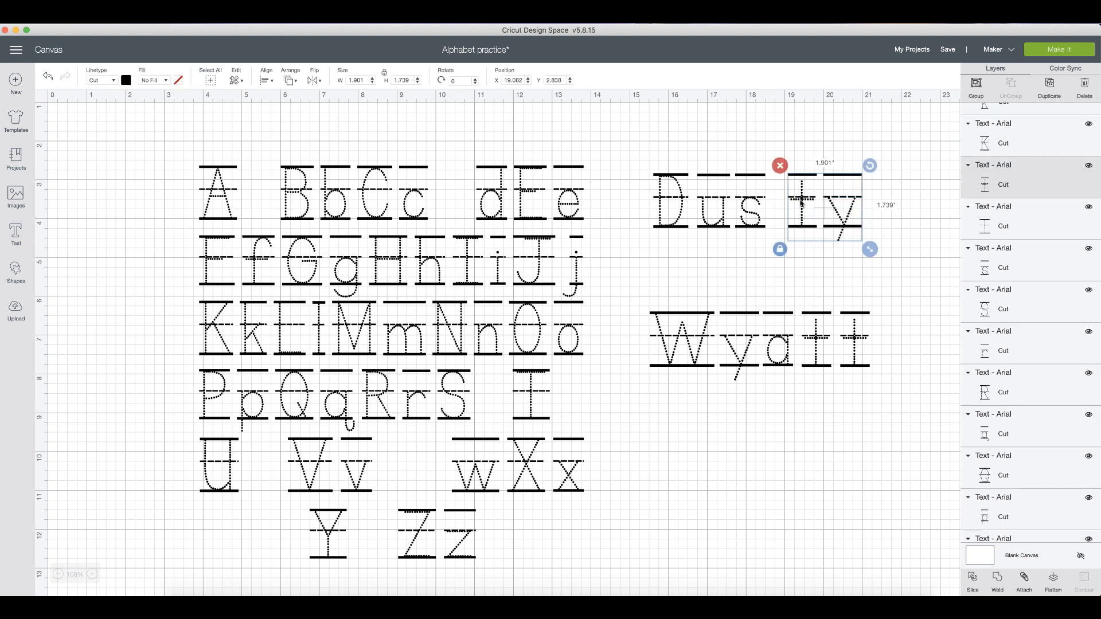
{"action": "left_click_drag", "start_coordinate": [801, 203], "coordinate": [786, 203]}
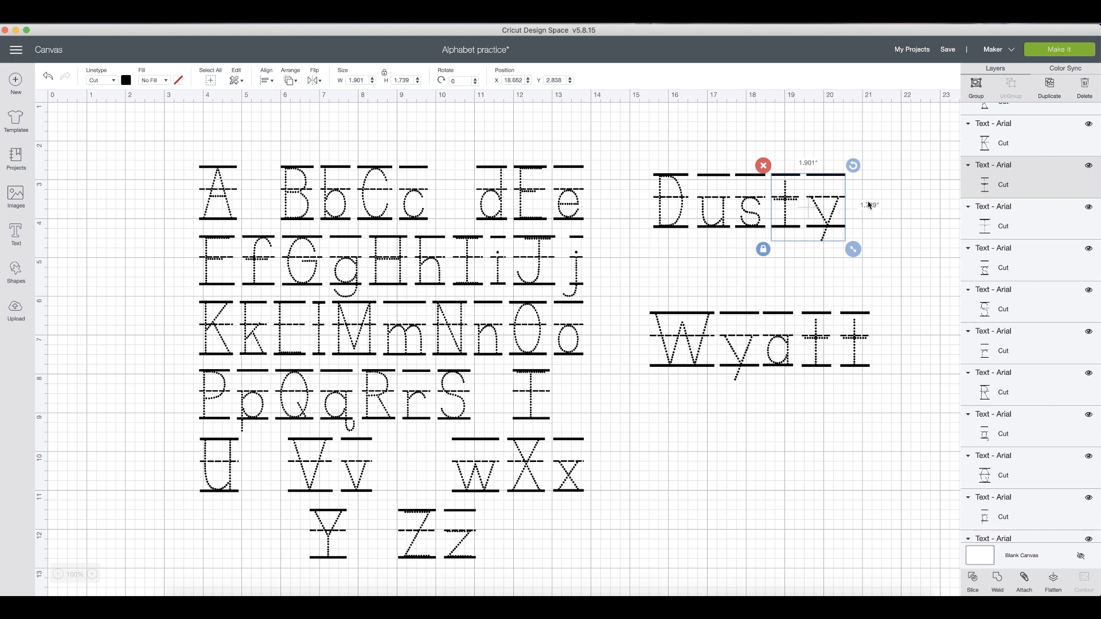
{"action": "left_click", "coordinate": [884, 222]}
Distribute the first name's five letters evenly in the horizontal direction
{"action": "left_click_drag", "start_coordinate": [879, 241], "coordinate": [624, 144]}
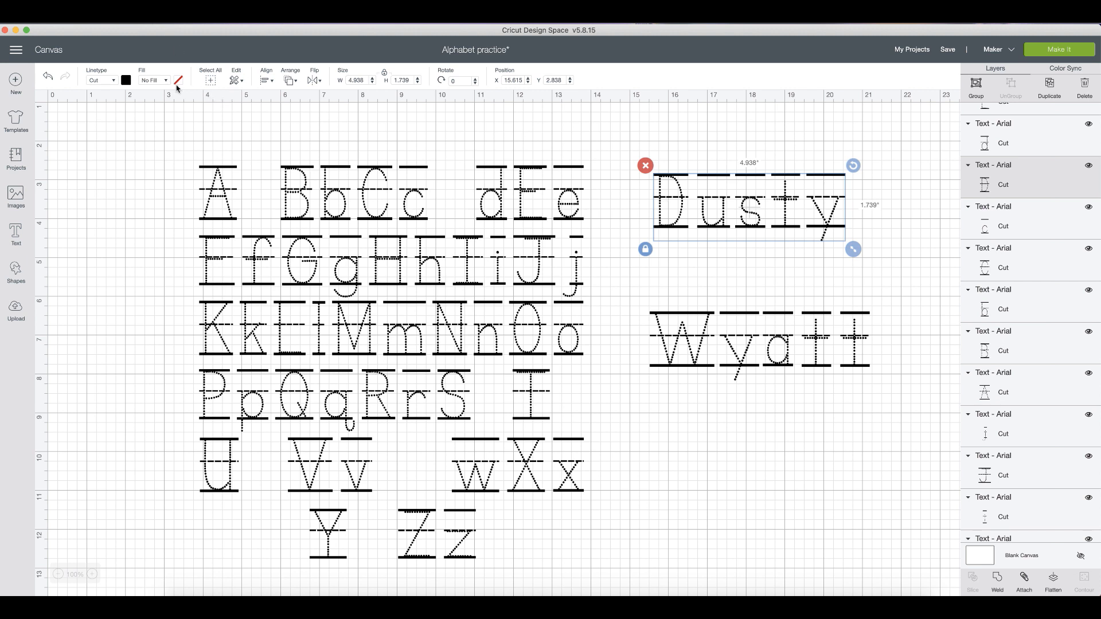
{"action": "left_click", "coordinate": [268, 83]}
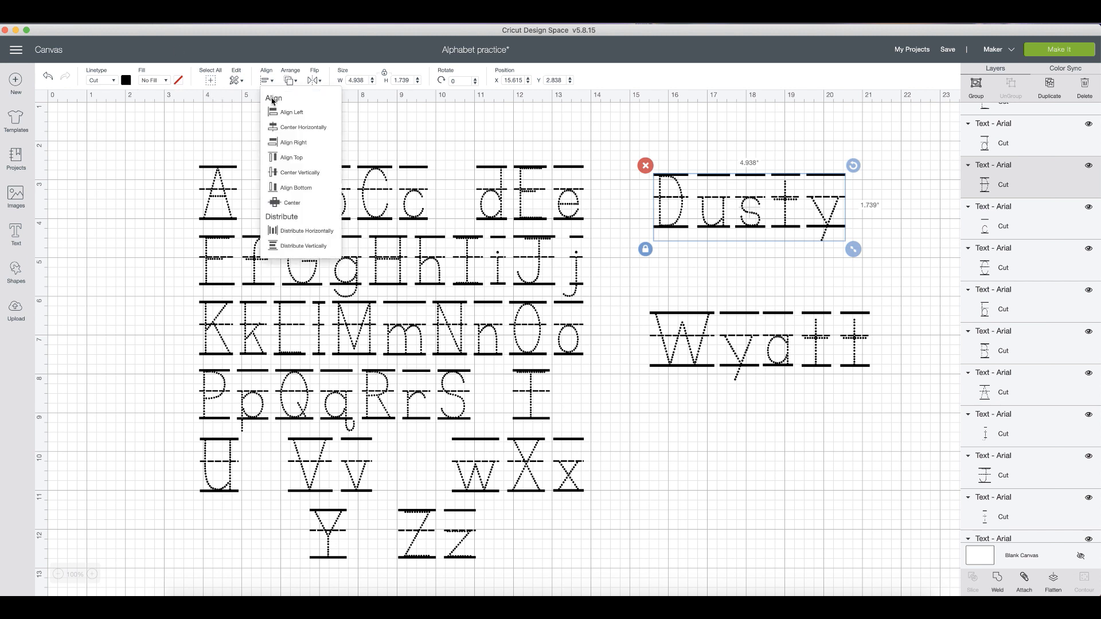
{"action": "left_click", "coordinate": [304, 236]}
{"action": "left_click", "coordinate": [767, 299]}
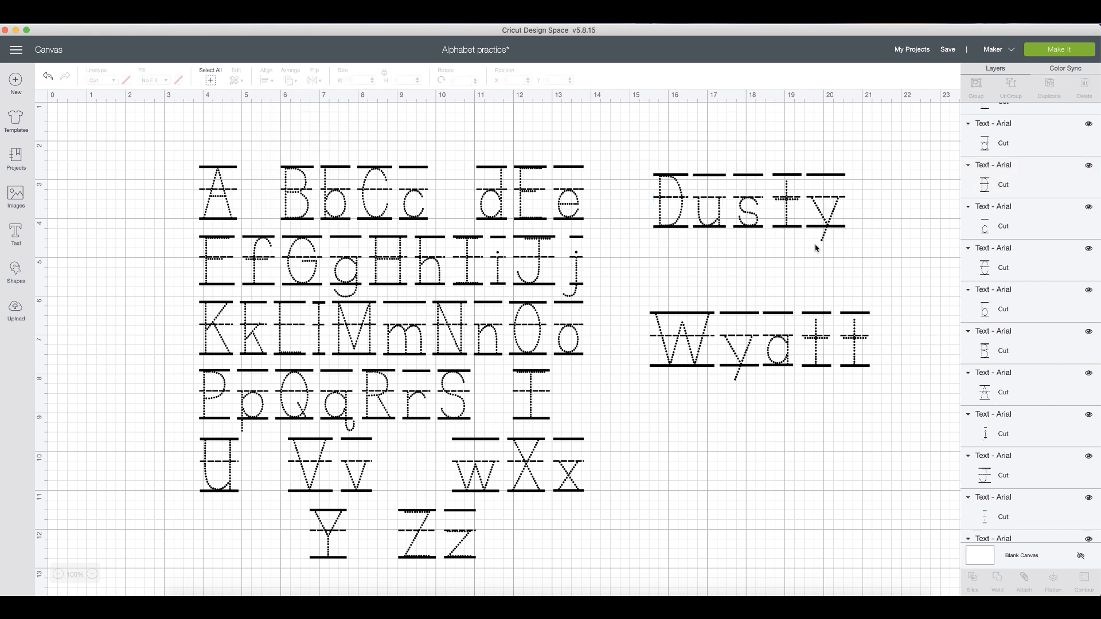
Nudge the first name's last two letters left to about X 18.6 and attach all five letters together
{"action": "left_click_drag", "start_coordinate": [879, 253], "coordinate": [791, 223]}
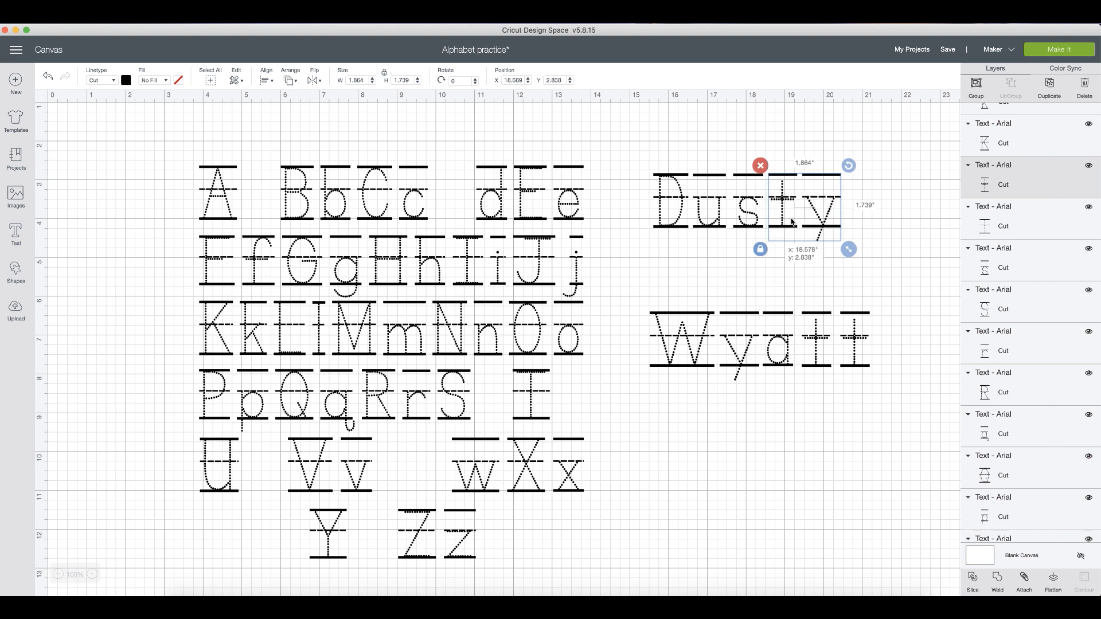
{"action": "left_click", "coordinate": [884, 240]}
{"action": "left_click_drag", "start_coordinate": [885, 261], "coordinate": [545, 148]}
{"action": "left_click", "coordinate": [722, 209]}
{"action": "left_click_drag", "start_coordinate": [876, 239], "coordinate": [634, 152]}
{"action": "left_click", "coordinate": [1016, 577]}
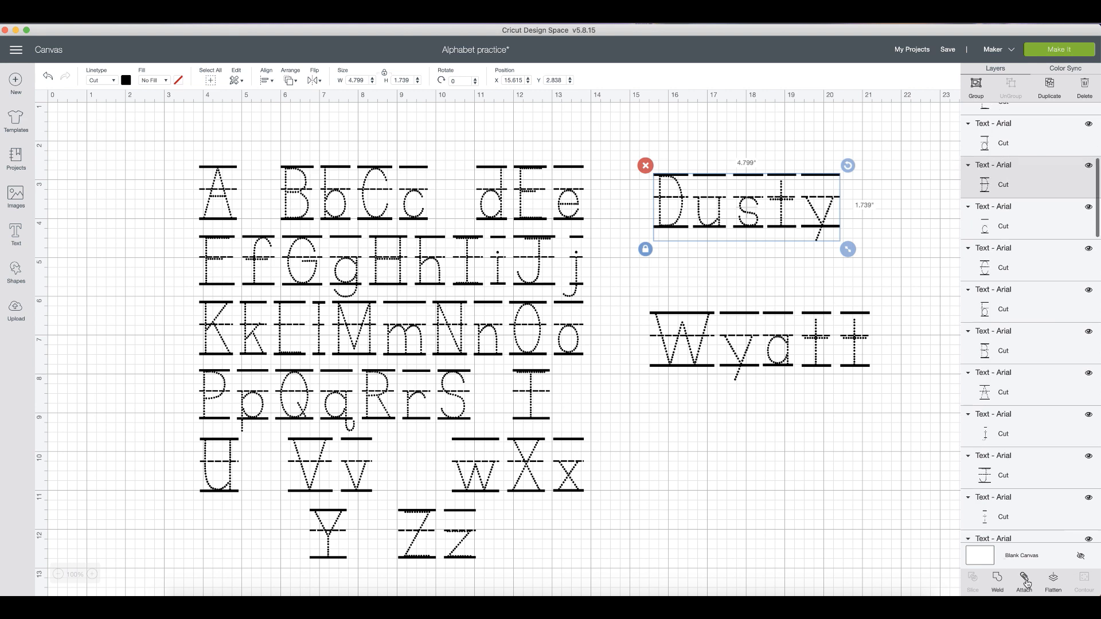
Delete all the leftover alphabet letters, keeping only the two attached names
{"action": "left_click", "coordinate": [589, 238]}
{"action": "left_click_drag", "start_coordinate": [126, 135], "coordinate": [603, 569]}
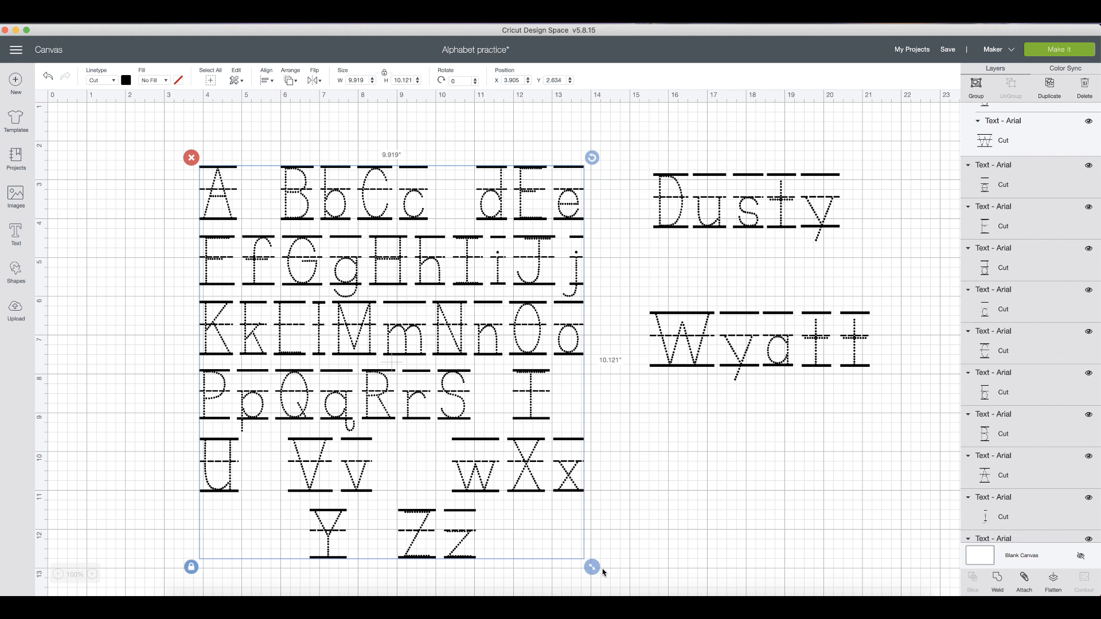
{"action": "key", "text": "Delete"}
Unhide both stars and place one on each side of the second name, the left one at about X 13.88, Y 6.51
{"action": "scroll", "coordinate": [718, 389], "scroll_direction": "down", "scroll_amount": 1}
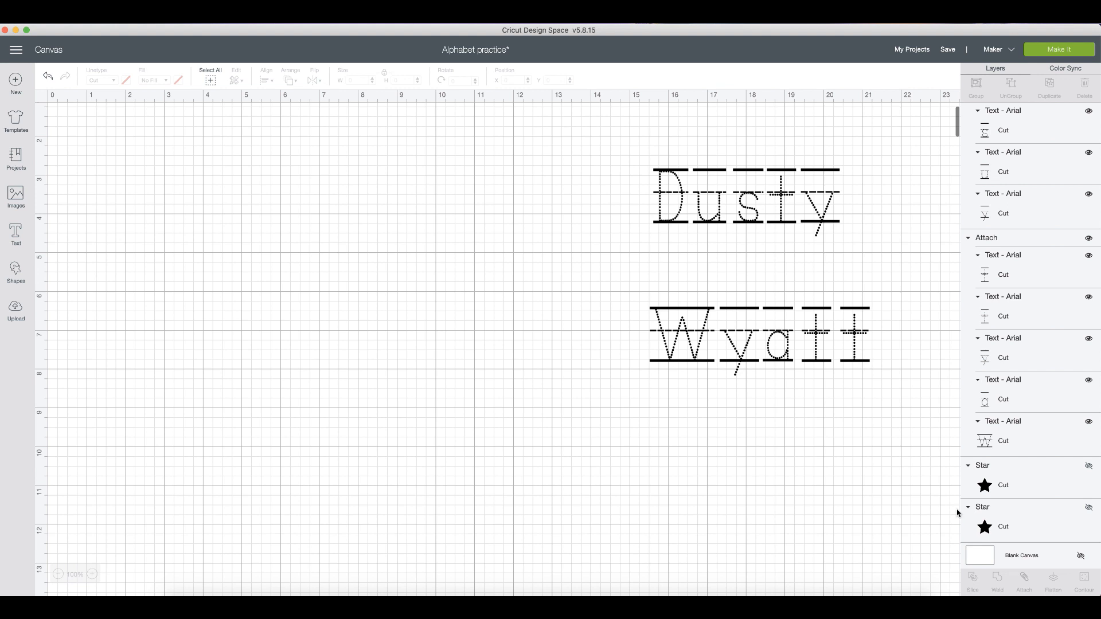
{"action": "left_click", "coordinate": [1088, 469]}
{"action": "left_click", "coordinate": [1075, 491]}
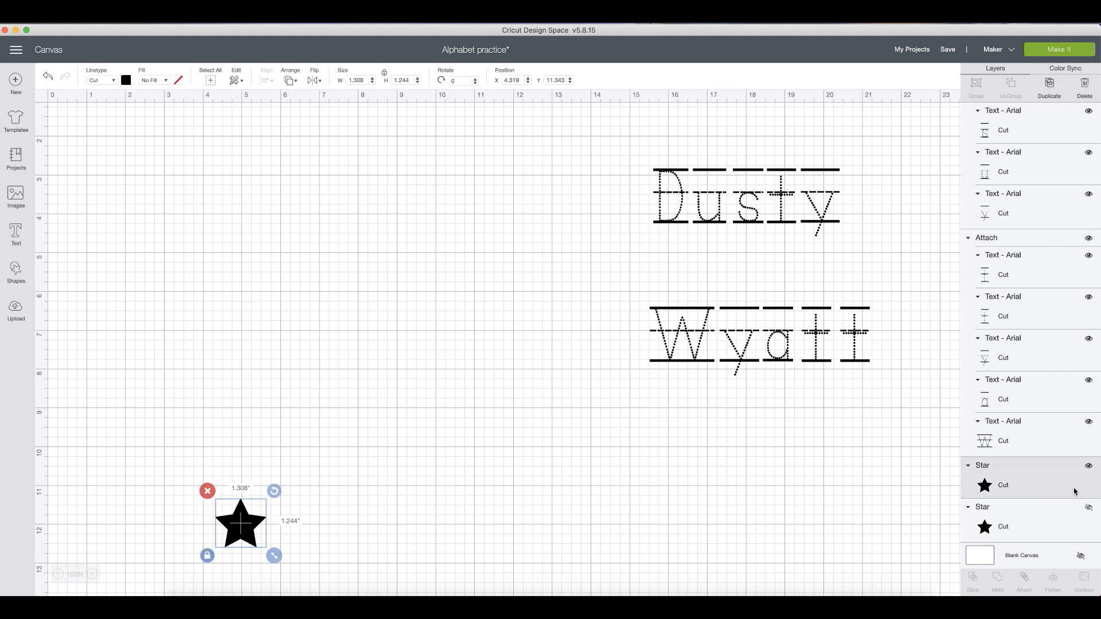
{"action": "left_click_drag", "start_coordinate": [237, 518], "coordinate": [605, 334]}
{"action": "left_click", "coordinate": [1083, 512]}
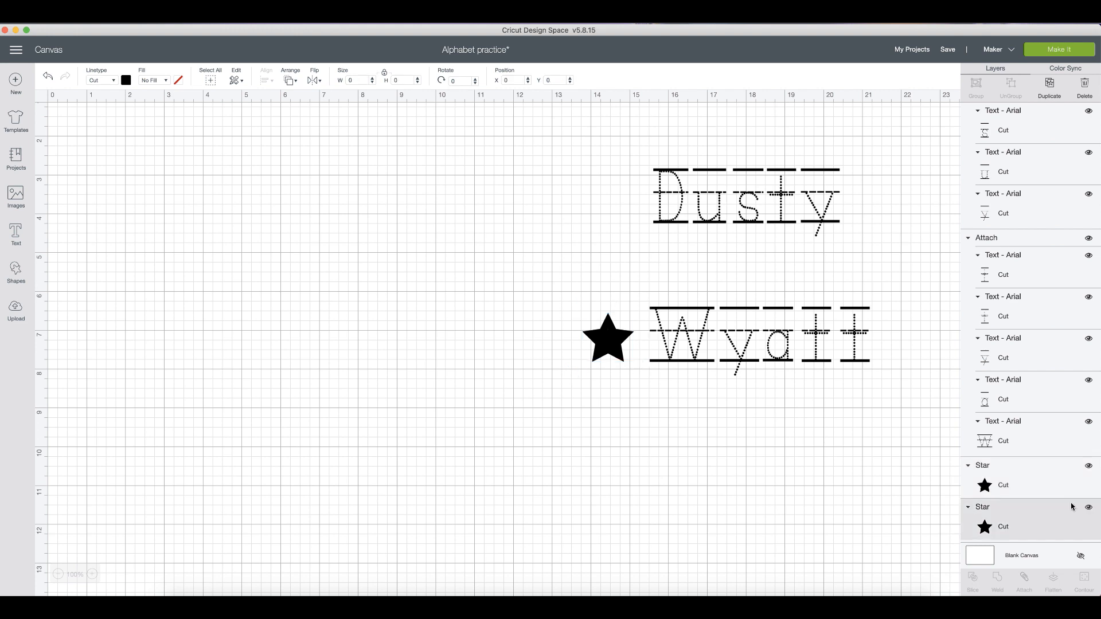
{"action": "left_click_drag", "start_coordinate": [811, 451], "coordinate": [913, 353]}
{"action": "left_click", "coordinate": [608, 340]}
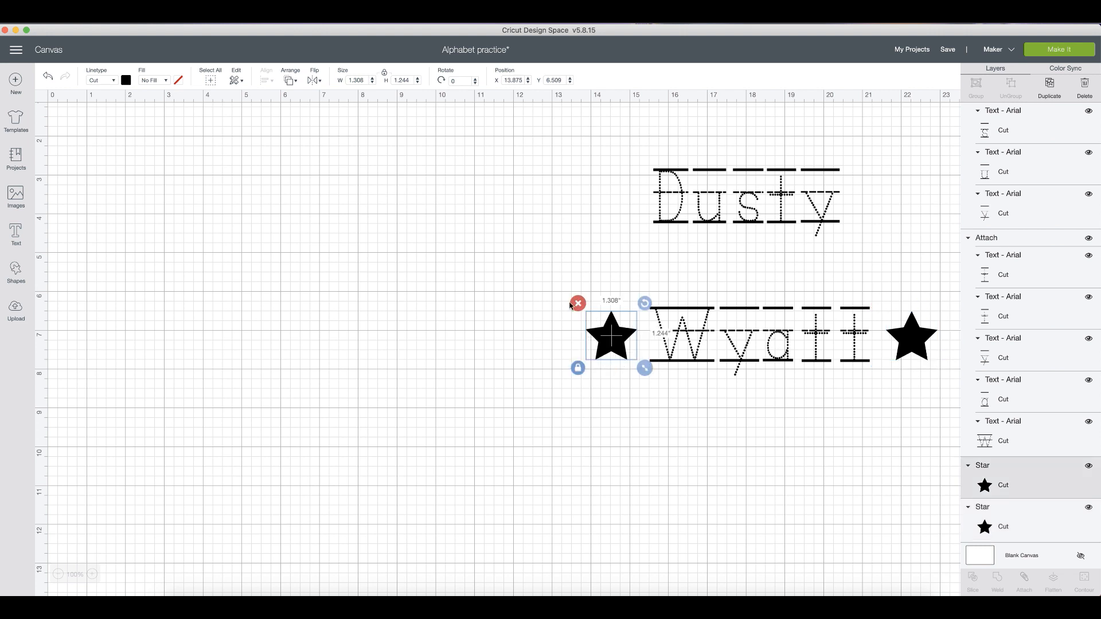
Center the two stars and the second name vertically with each other
{"action": "left_click_drag", "start_coordinate": [545, 278], "coordinate": [922, 390]}
{"action": "left_click", "coordinate": [267, 80]}
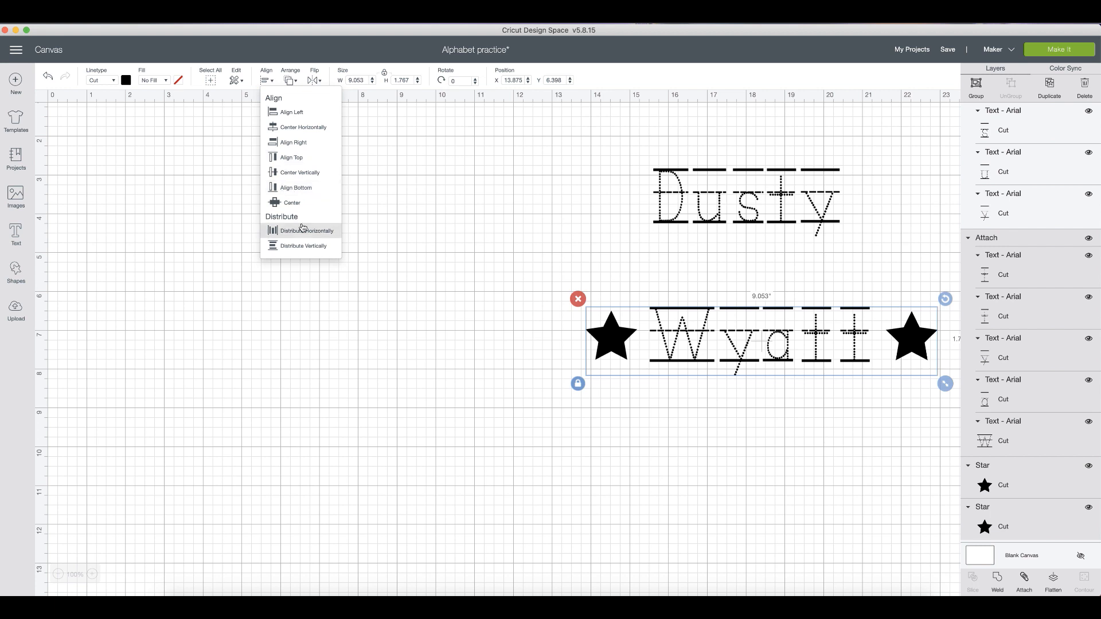
{"action": "left_click", "coordinate": [299, 174]}
Move the second name with its stars left, and place the first name above it at about X 8.71, Y 2.71
{"action": "left_click_drag", "start_coordinate": [806, 363], "coordinate": [454, 338]}
{"action": "left_click", "coordinate": [769, 351]}
{"action": "left_click_drag", "start_coordinate": [761, 223], "coordinate": [494, 218]}
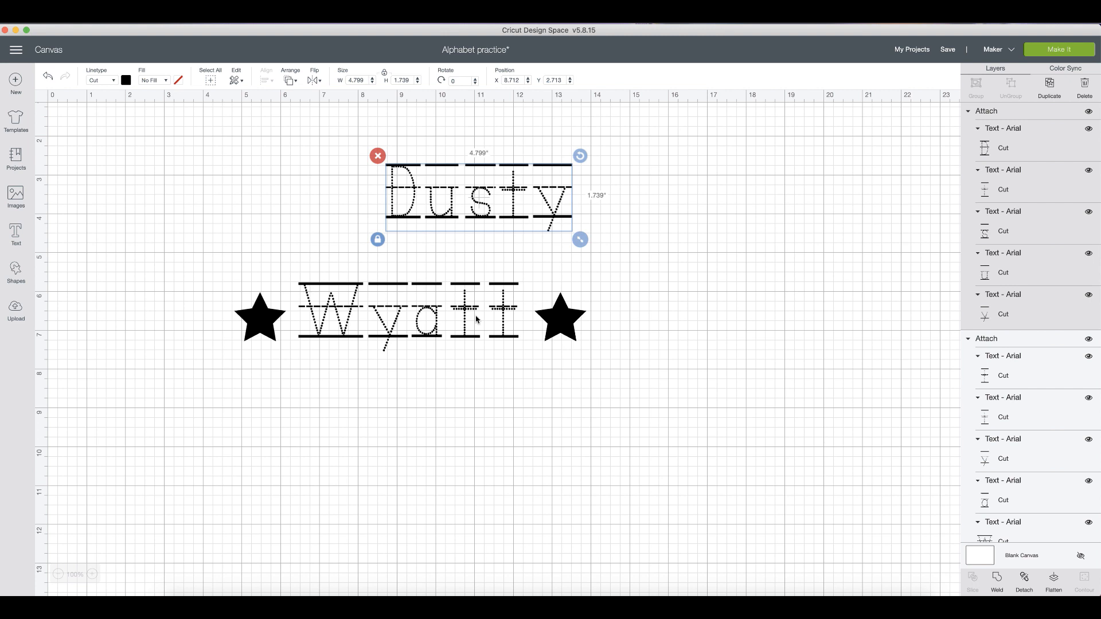
{"action": "left_click", "coordinate": [679, 255]}
Flip the attached first name horizontally
{"action": "left_click_drag", "start_coordinate": [614, 225], "coordinate": [492, 198]}
{"action": "left_click", "coordinate": [311, 83]}
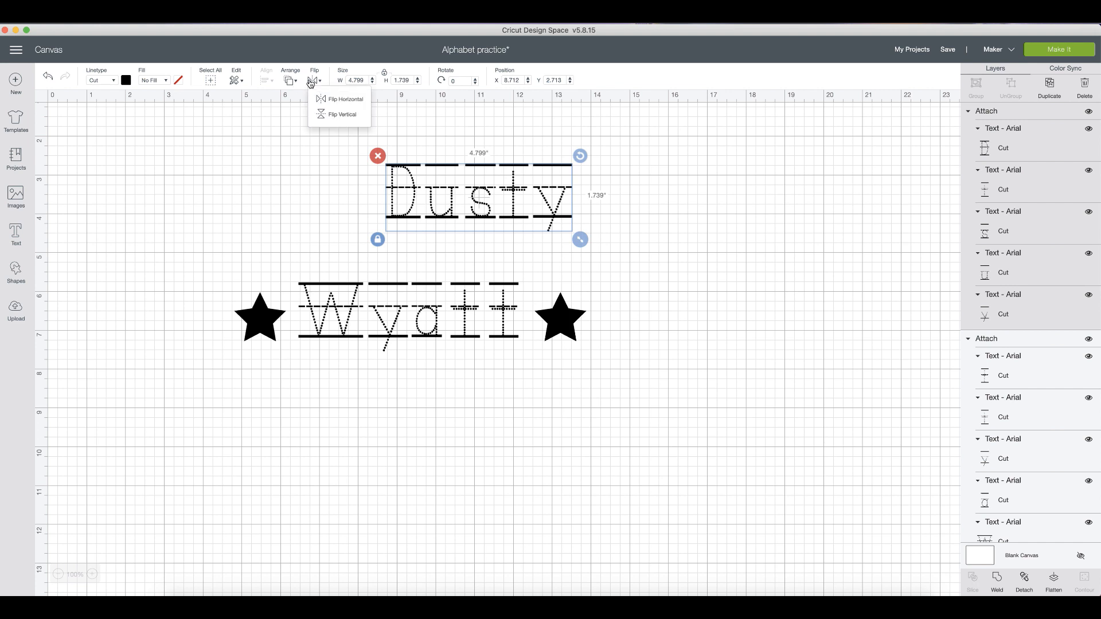
{"action": "left_click", "coordinate": [333, 102]}
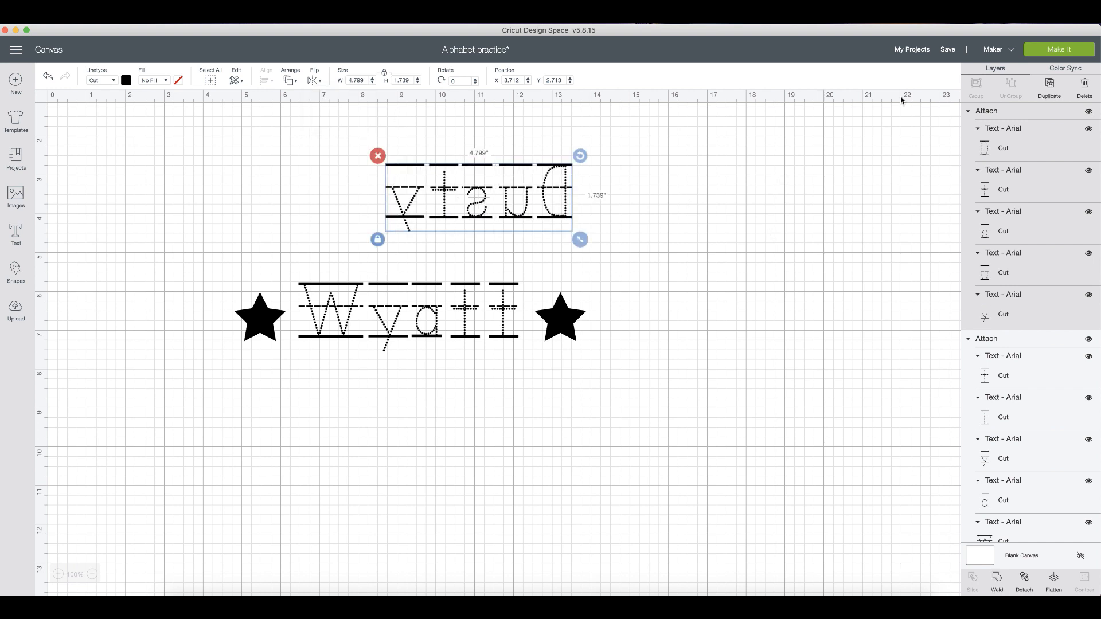
Open the cutting mat preview and move the second name to a new white mat
{"action": "left_click", "coordinate": [1072, 50]}
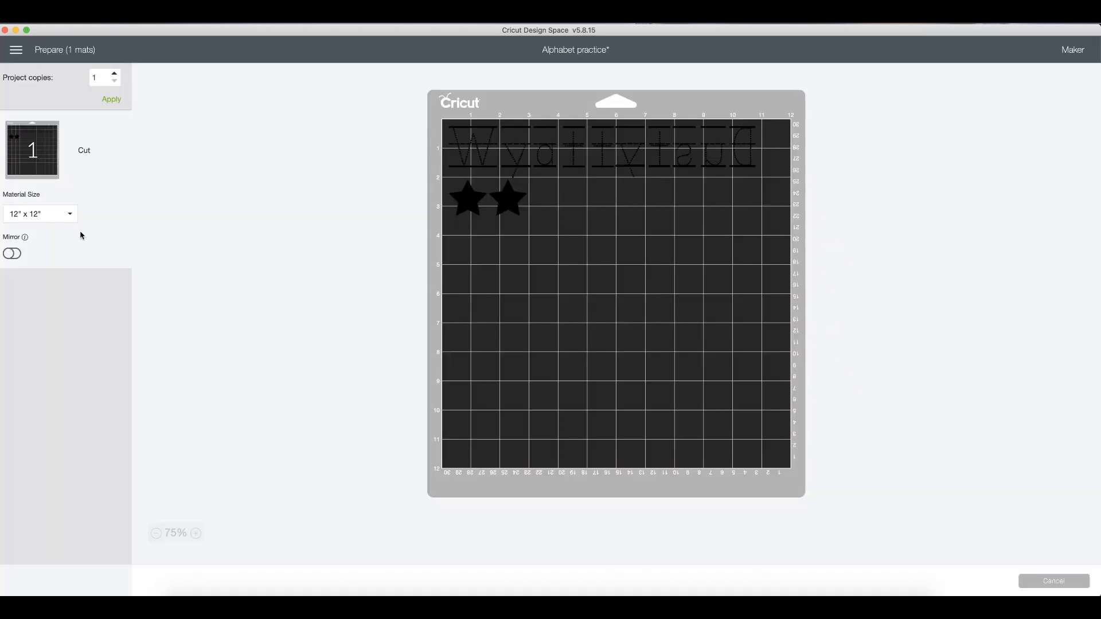
{"action": "left_click", "coordinate": [689, 163]}
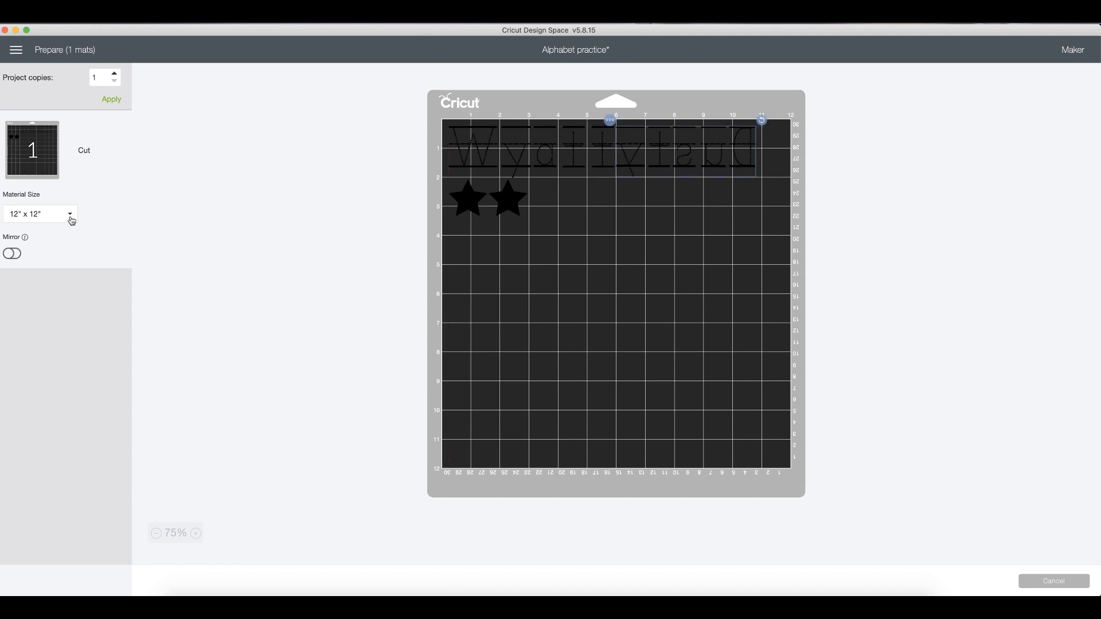
{"action": "left_click", "coordinate": [524, 162]}
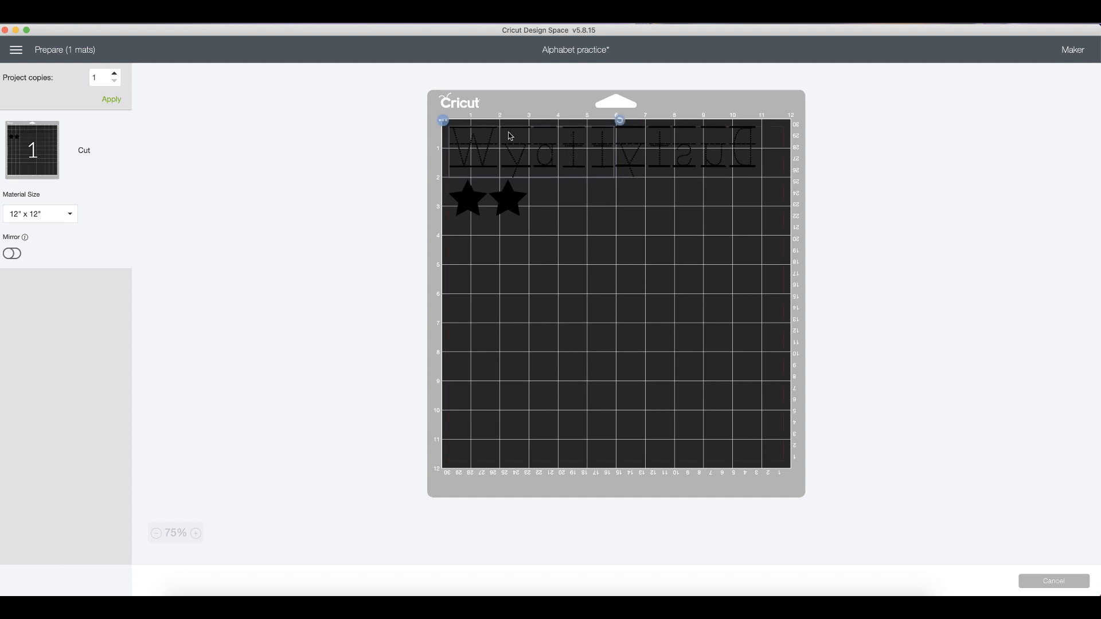
{"action": "left_click", "coordinate": [445, 122]}
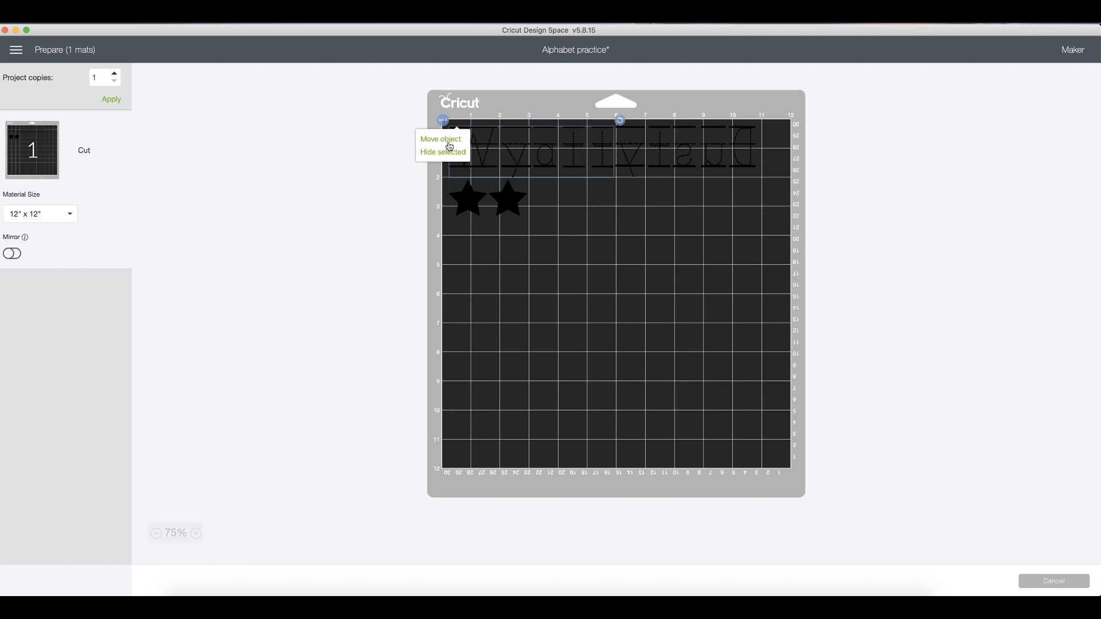
{"action": "left_click", "coordinate": [450, 147]}
{"action": "left_click", "coordinate": [348, 161]}
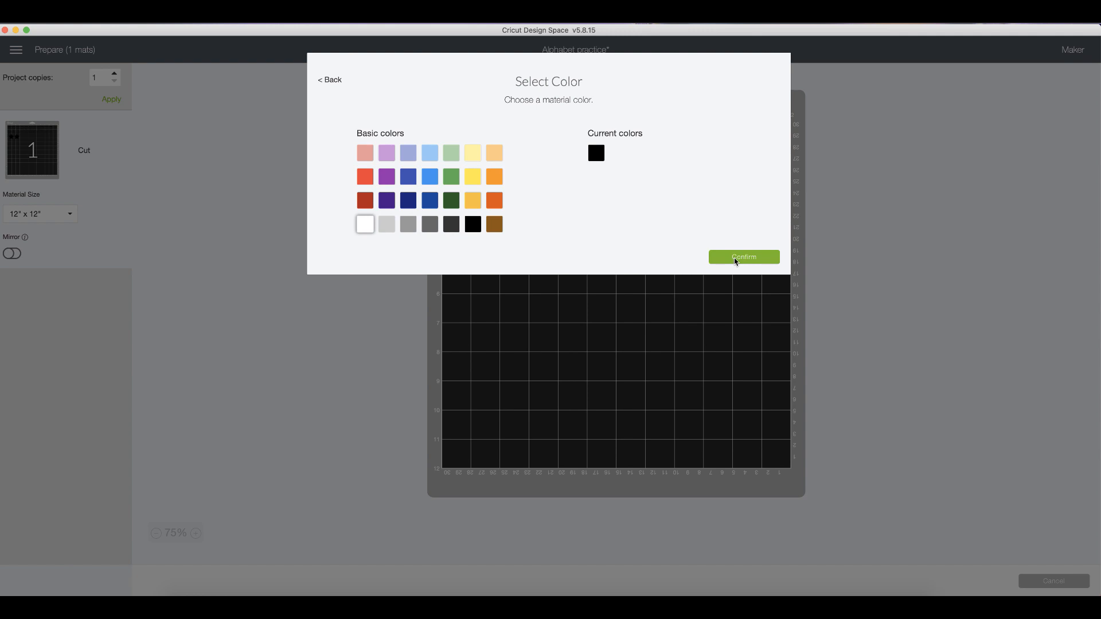
{"action": "left_click", "coordinate": [736, 261]}
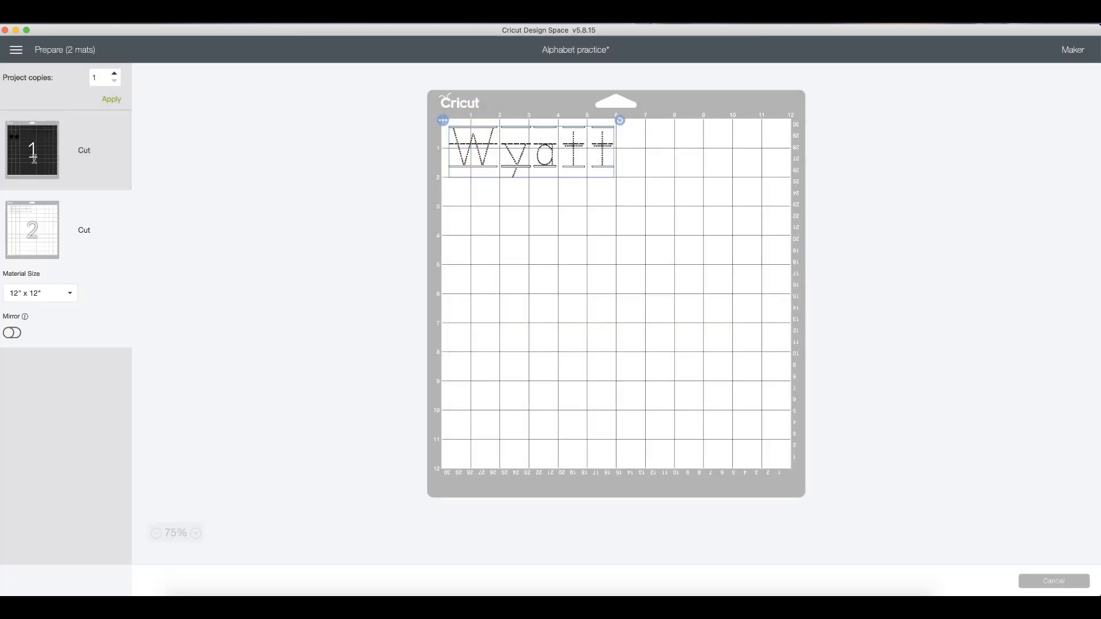
Move the flipped first name from the black mat to a new light yellow mat
{"action": "left_click", "coordinate": [34, 159]}
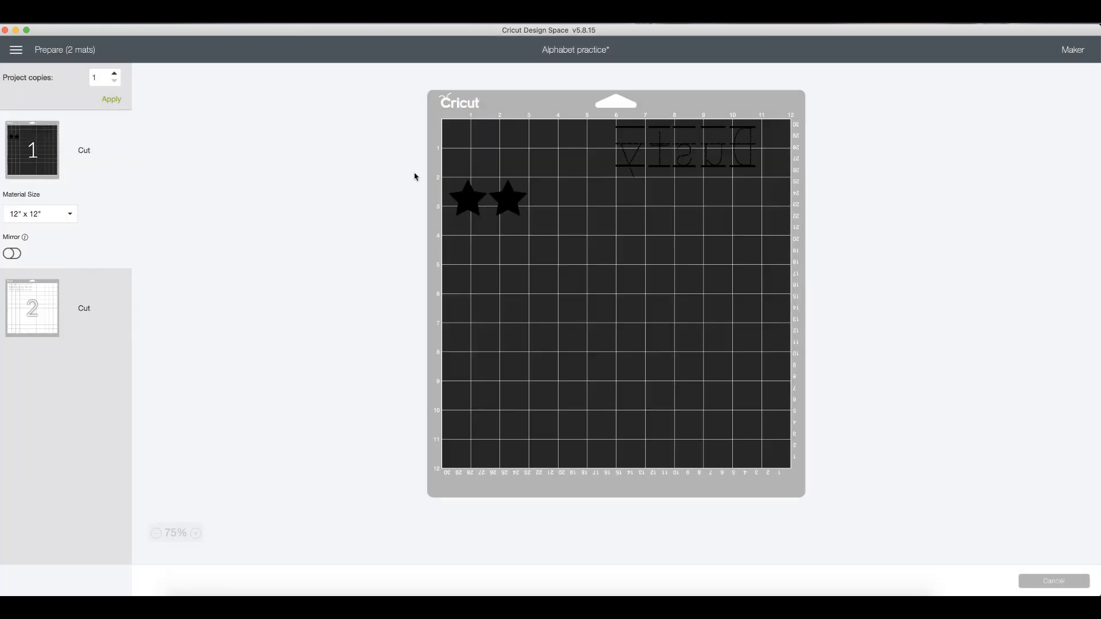
{"action": "left_click", "coordinate": [639, 142]}
{"action": "left_click", "coordinate": [610, 121]}
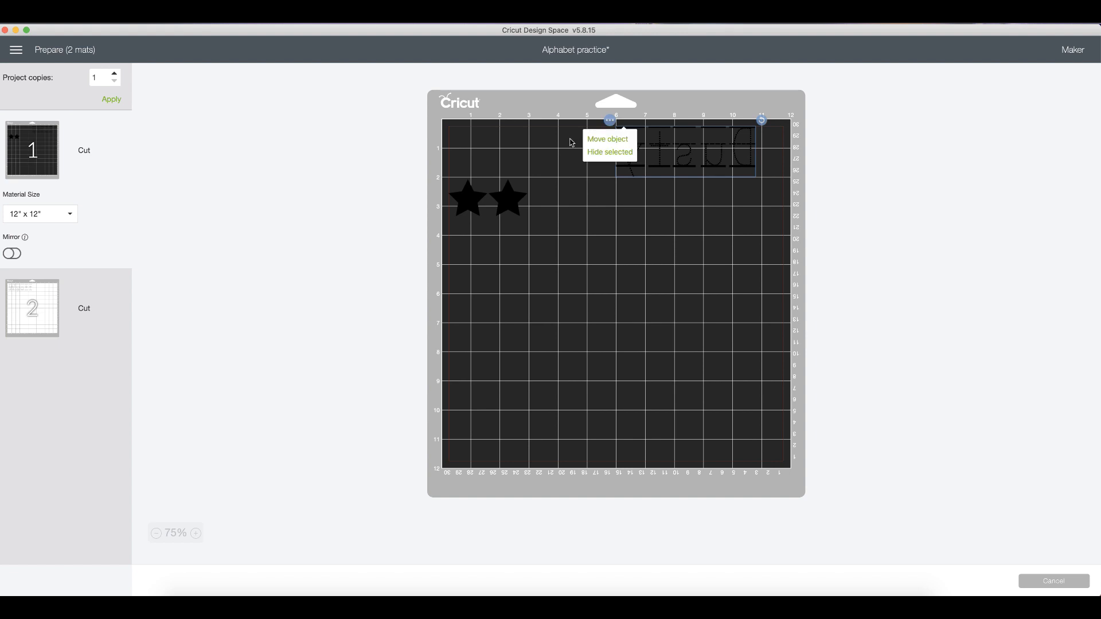
{"action": "left_click", "coordinate": [584, 140]}
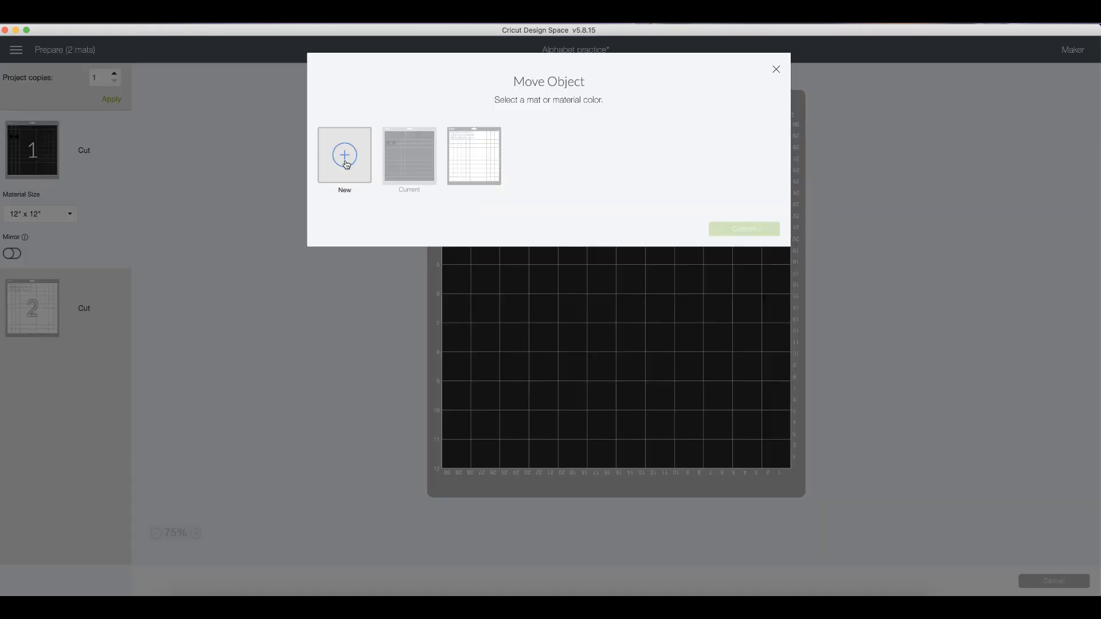
{"action": "left_click", "coordinate": [345, 156]}
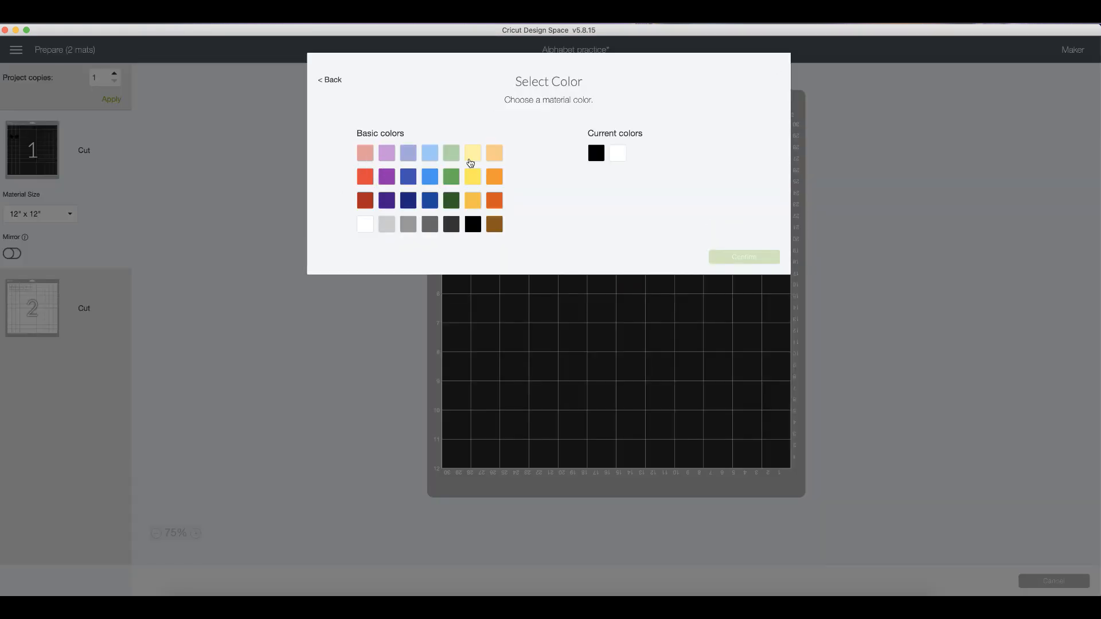
{"action": "left_click", "coordinate": [471, 157]}
{"action": "left_click", "coordinate": [751, 262]}
{"action": "left_click_drag", "start_coordinate": [663, 151], "coordinate": [497, 148]}
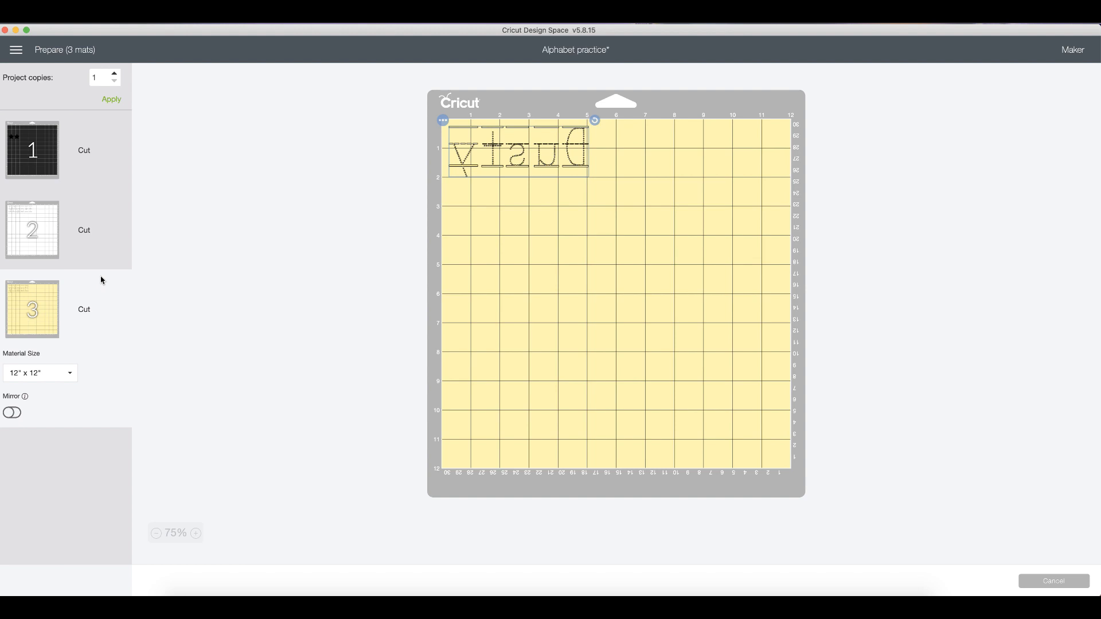
Mirror the white mat holding the second name and cancel back to the design canvas
{"action": "left_click", "coordinate": [43, 248]}
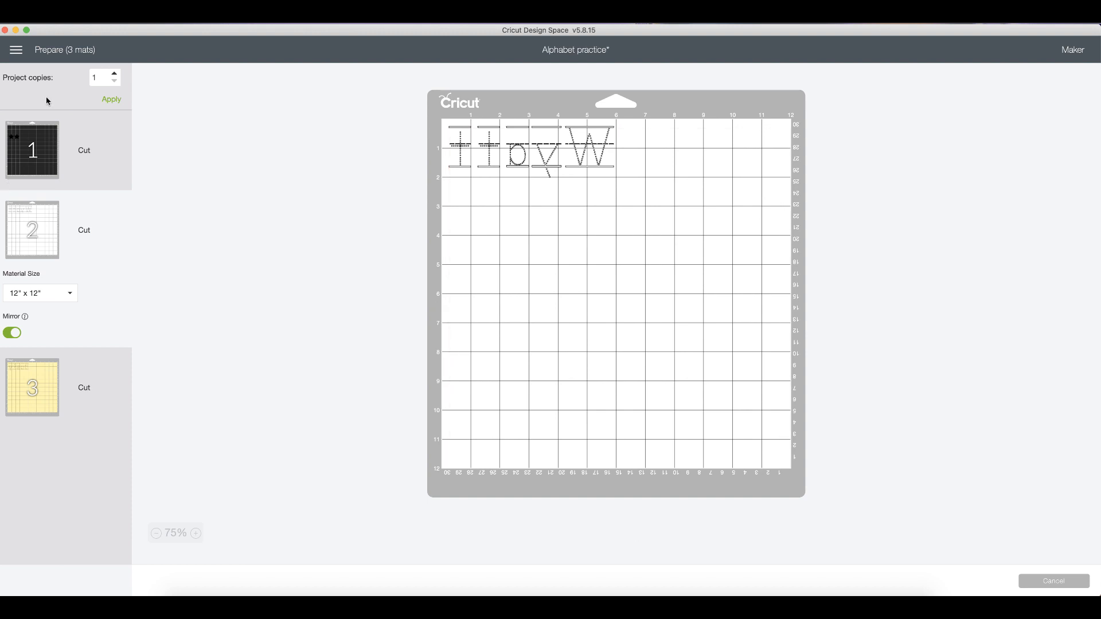
{"action": "left_click", "coordinate": [1054, 582]}
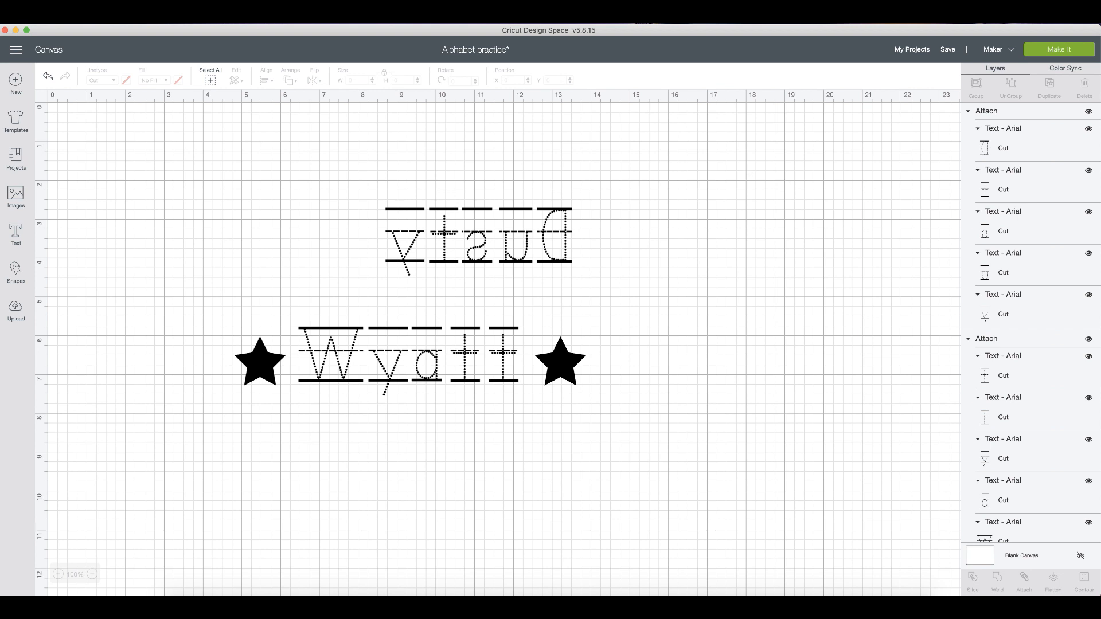
Change the flipped first name's linetype to Engrave
{"action": "left_click", "coordinate": [453, 212]}
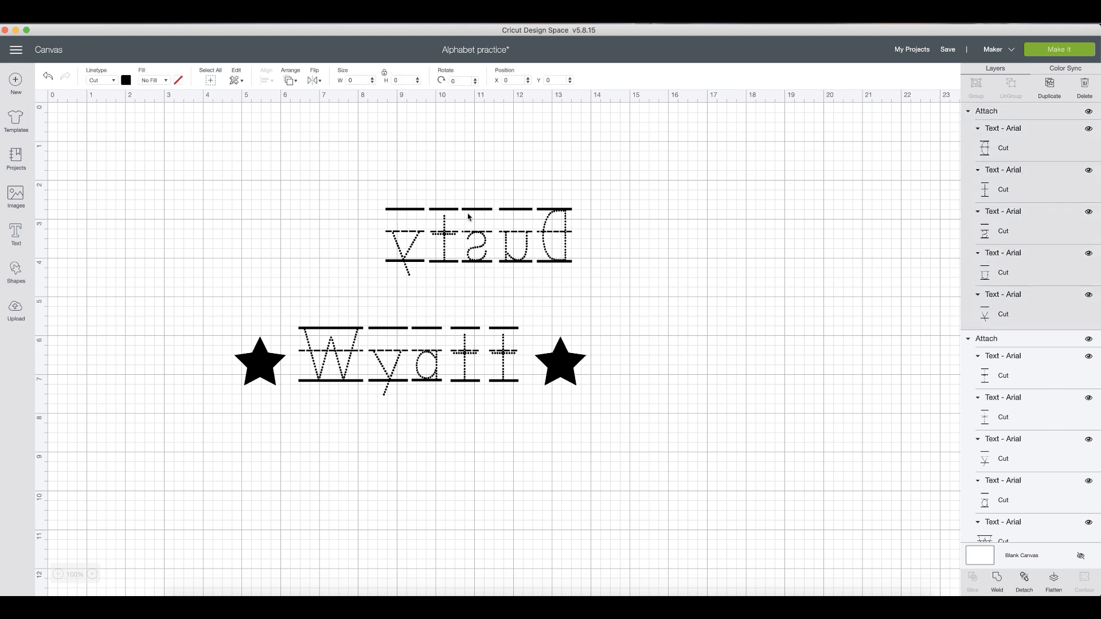
{"action": "left_click", "coordinate": [112, 87]}
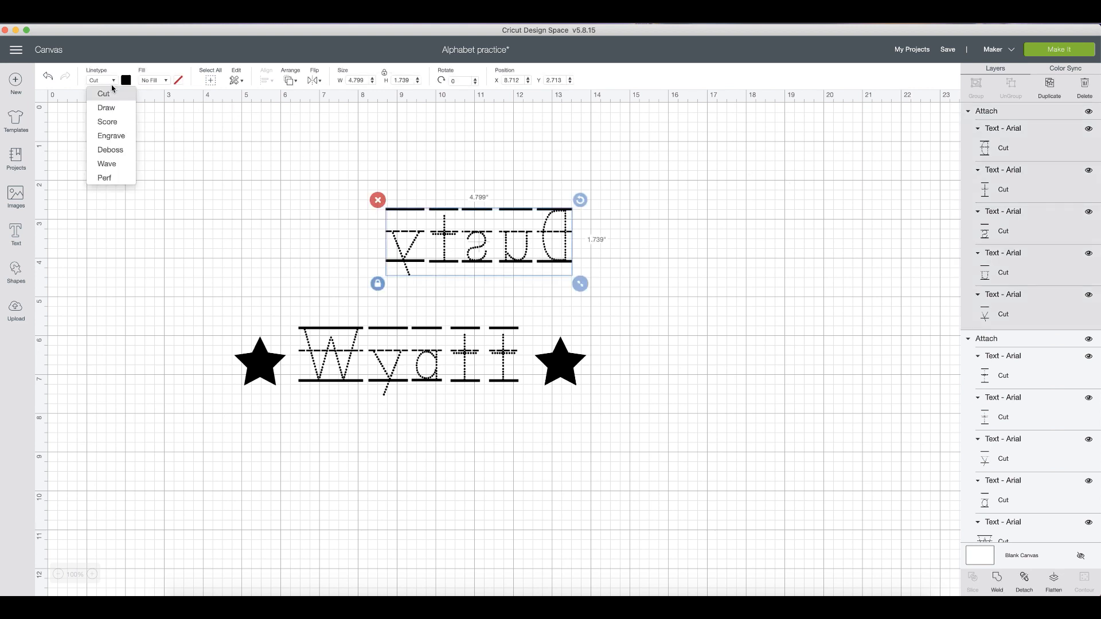
{"action": "left_click", "coordinate": [118, 137]}
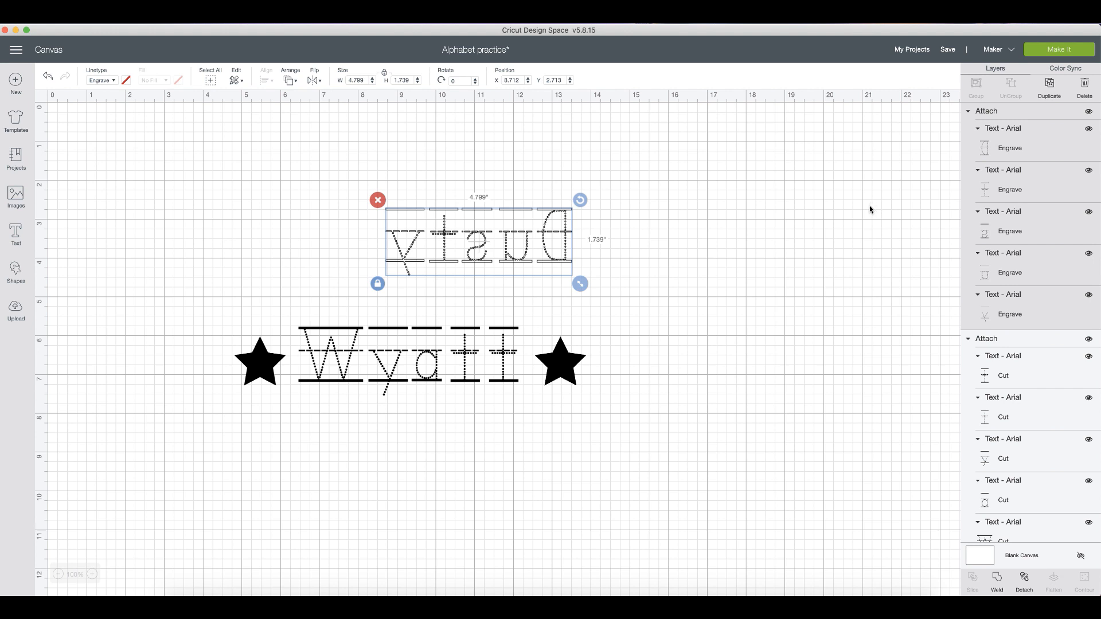
Save the current changes to the Alphabet practice project
{"action": "left_click", "coordinate": [947, 53]}
{"action": "left_click", "coordinate": [957, 65]}
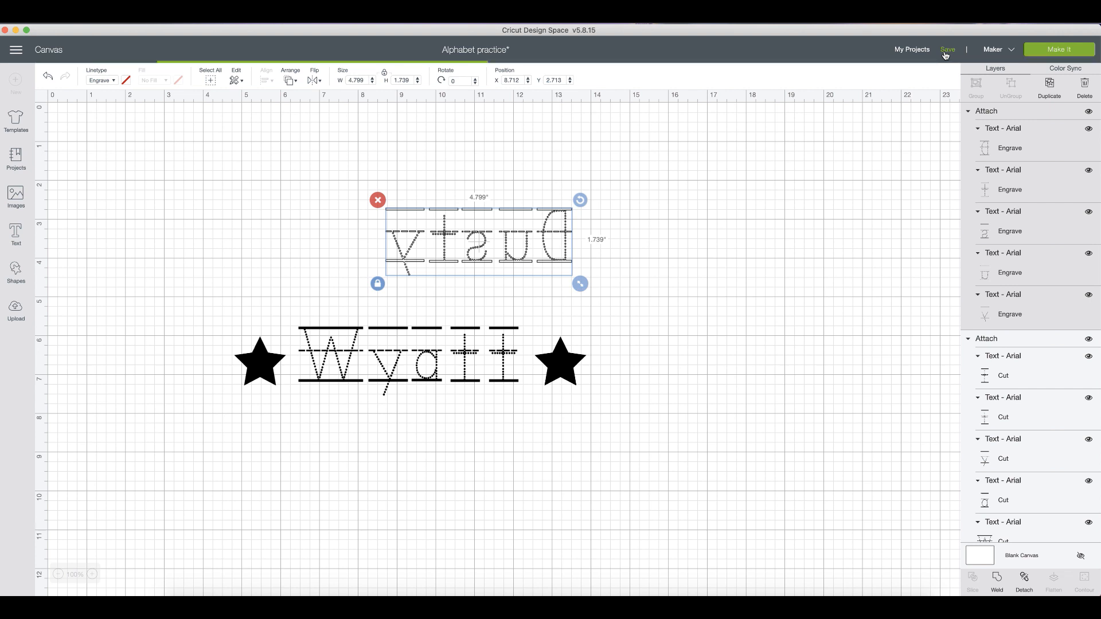
{"action": "scroll", "coordinate": [1024, 419], "scroll_direction": "down", "scroll_amount": 5}
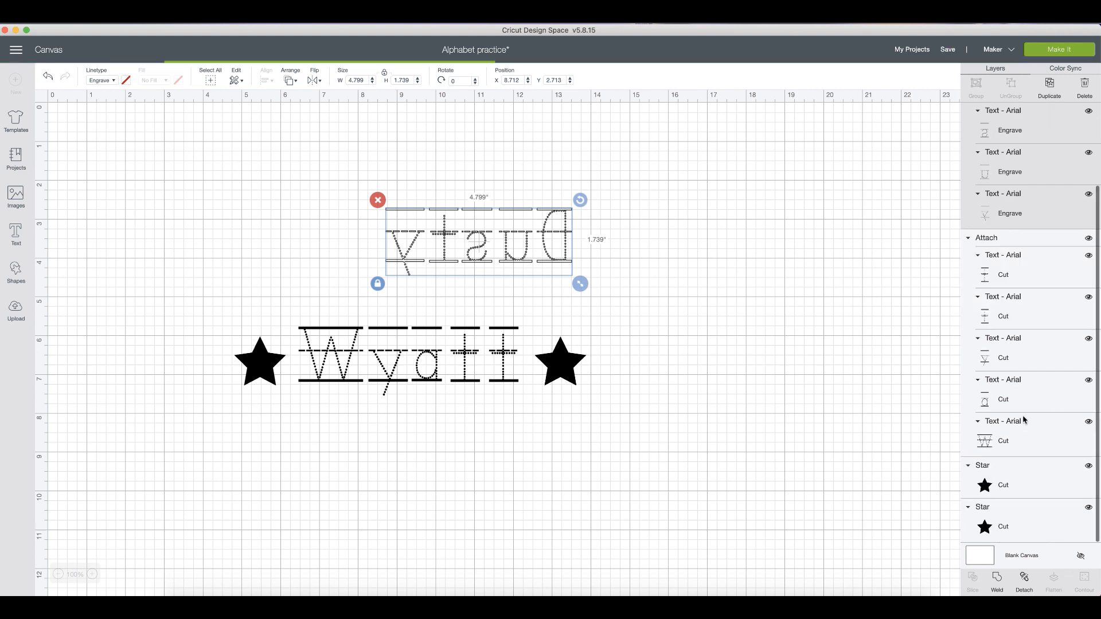
{"action": "scroll", "coordinate": [1024, 420], "scroll_direction": "up", "scroll_amount": 5}
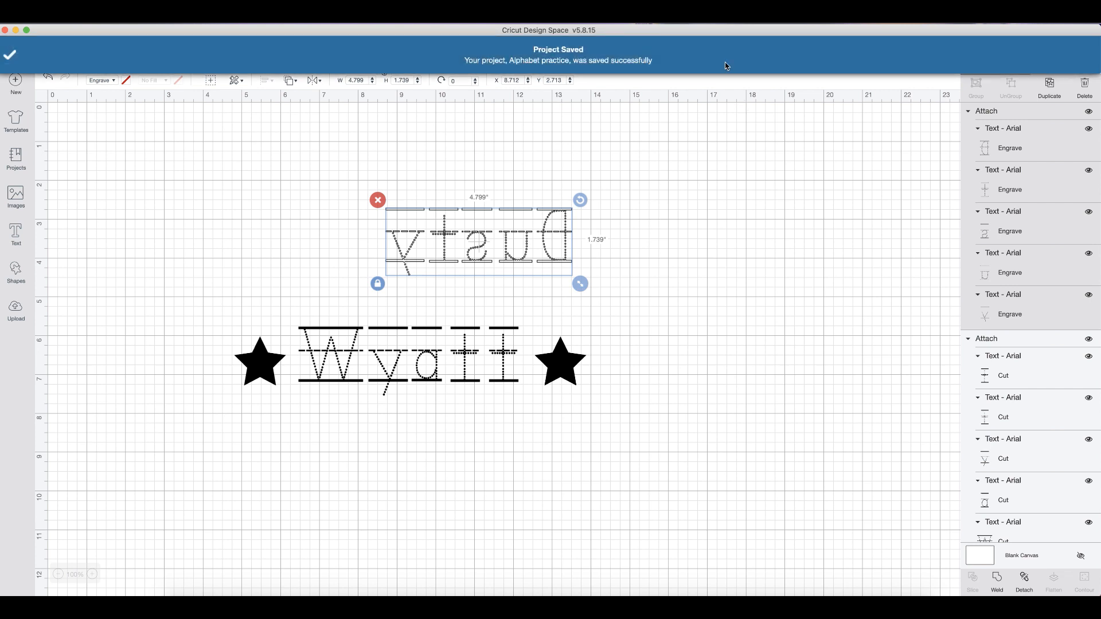
Save a public copy of the project, titled with the two names
{"action": "left_click", "coordinate": [944, 51]}
{"action": "left_click", "coordinate": [951, 79]}
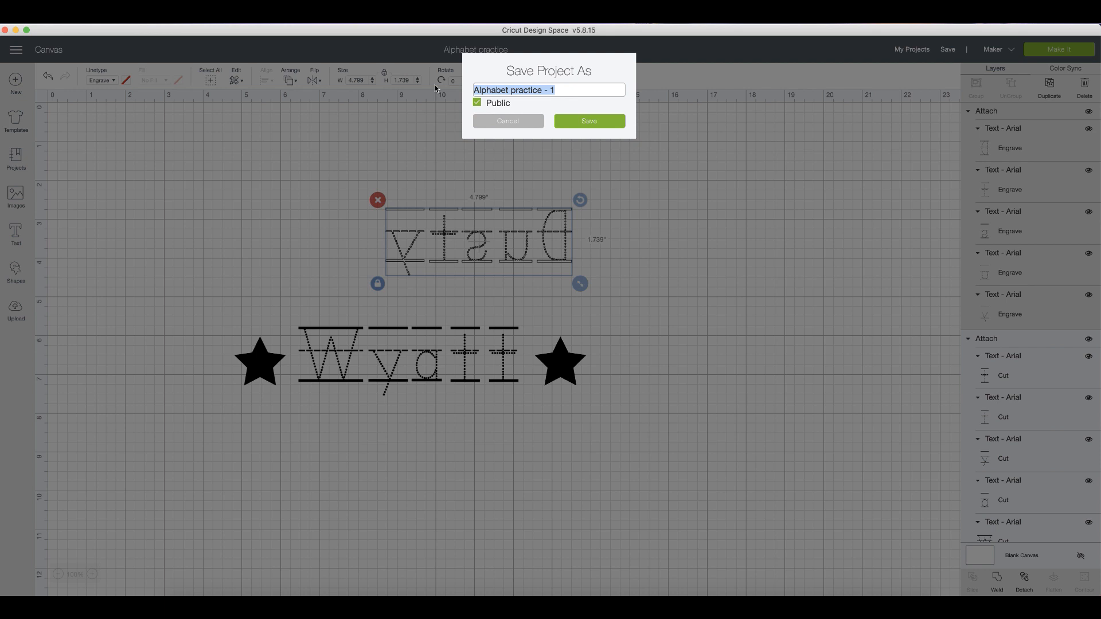
{"action": "type", "text": "Dusty Wyatt"}
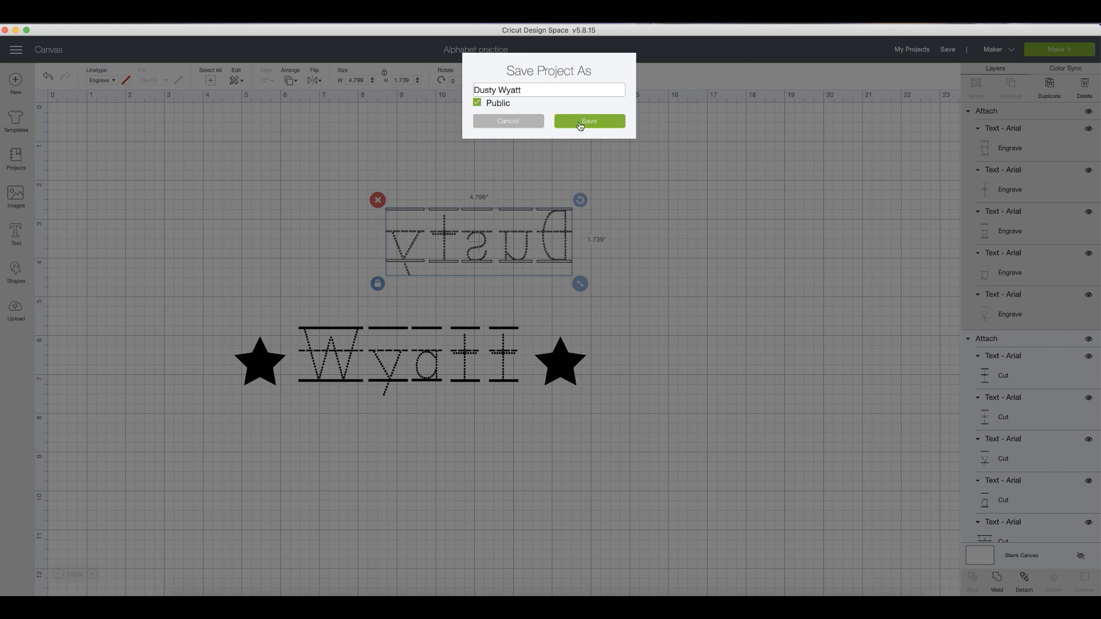
{"action": "left_click", "coordinate": [580, 124]}
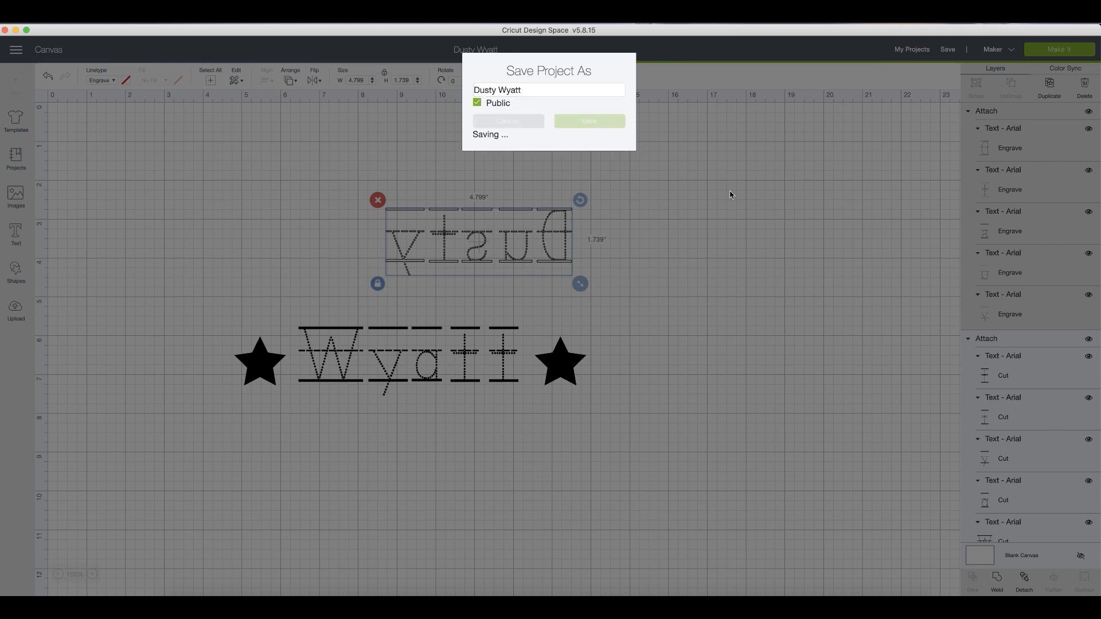